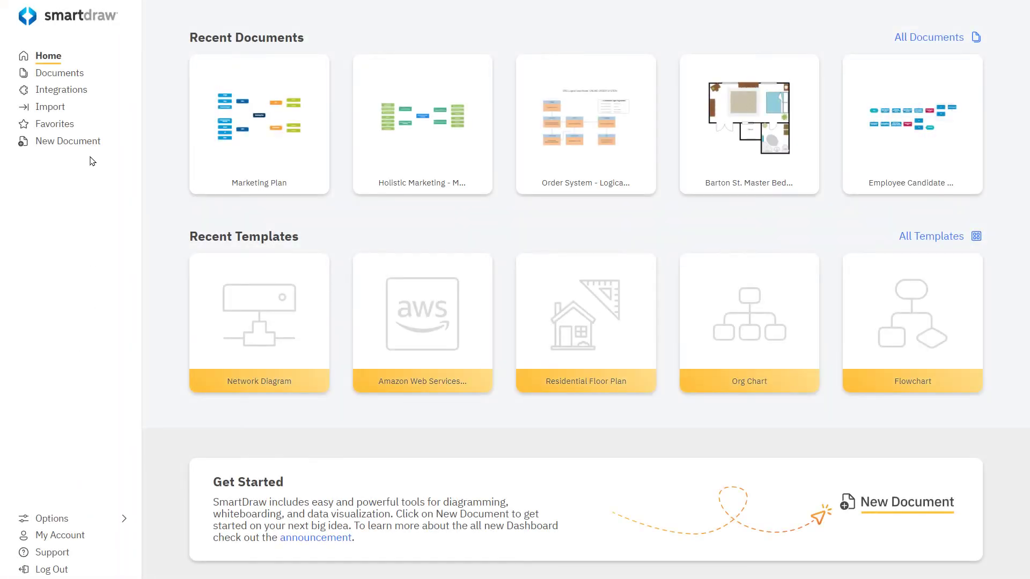
Step: Create a new document from the Residential Landscape template in the Landscape Design category
click(90, 152)
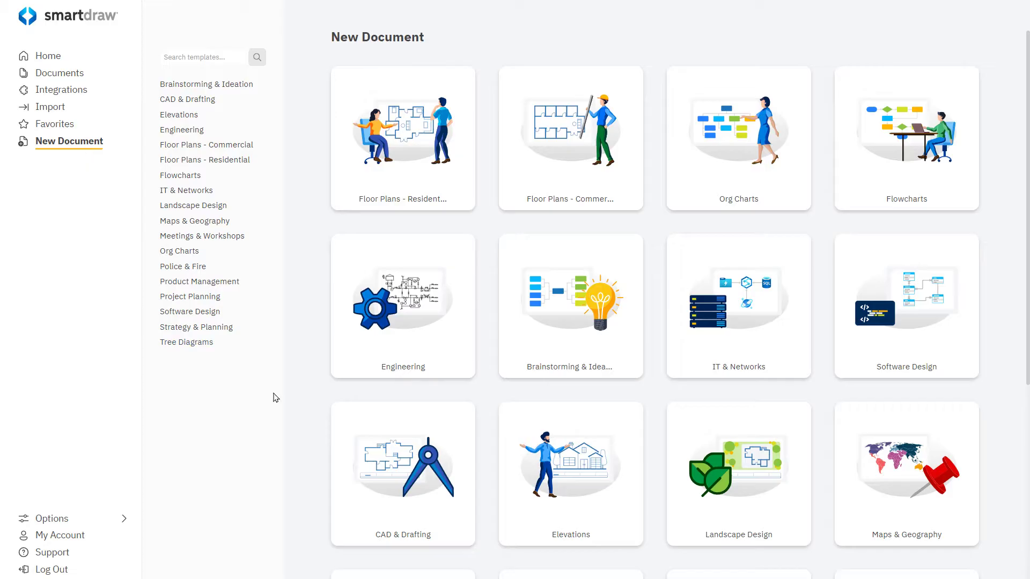
click(719, 476)
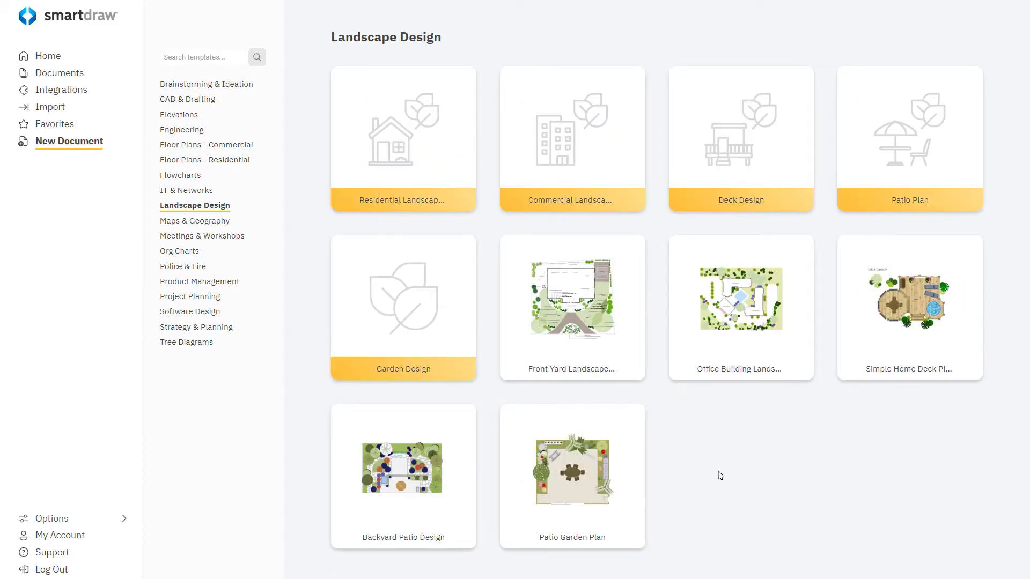
click(417, 170)
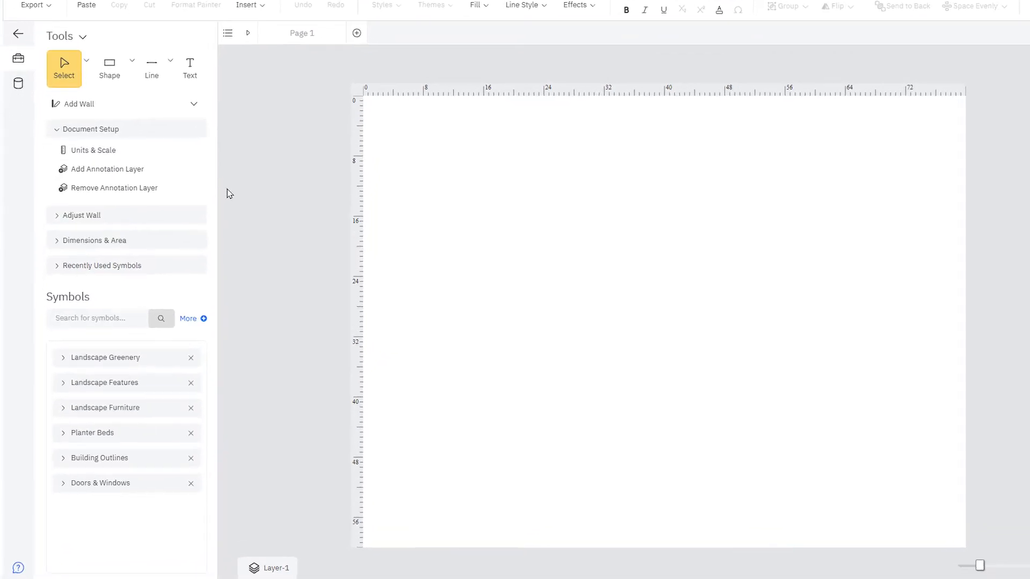
Step: Draw the four-sided garden boundary with the Add Wall tool, including a slanted top edge
click(63, 356)
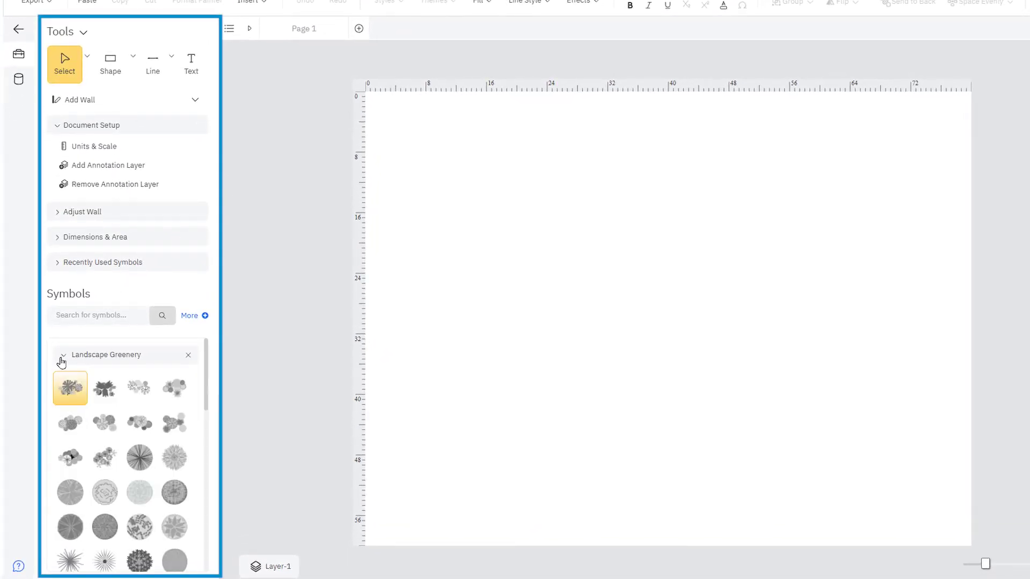
click(147, 103)
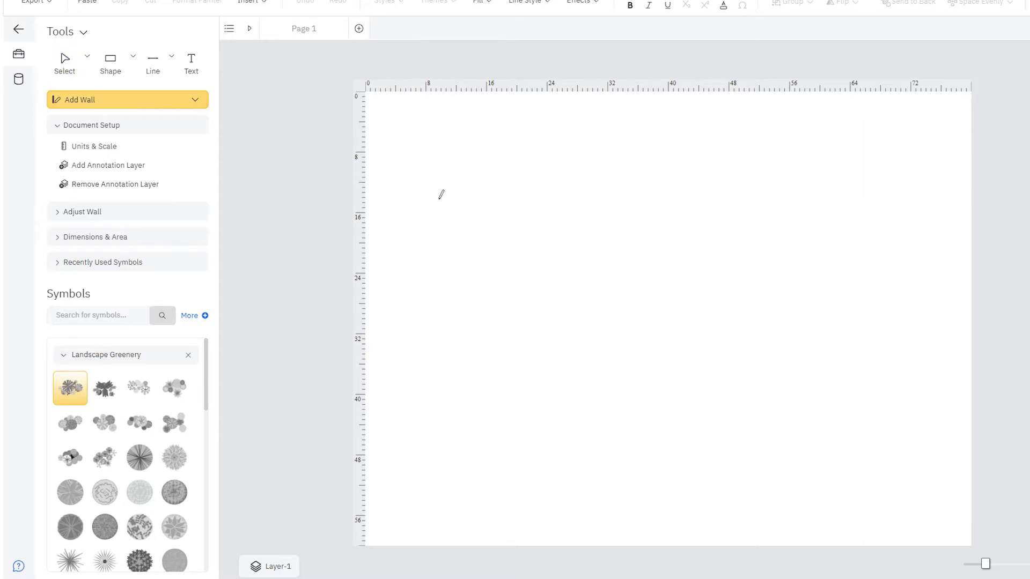
mouse_move(439, 199)
mouse_down()
mouse_move(467, 349)
mouse_move(442, 472)
mouse_move(693, 484)
mouse_move(727, 273)
mouse_move(712, 134)
mouse_move(425, 200)
mouse_up()
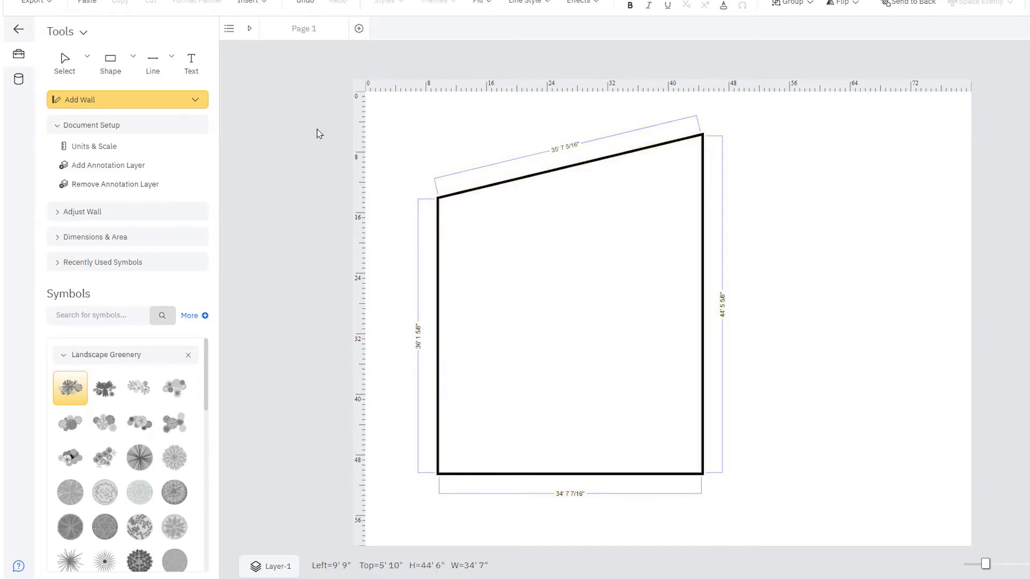
Step: Enlarge the garden outline and set the bottom wall length to 30'
click(78, 67)
drag(698, 304, 799, 311)
drag(618, 474, 618, 493)
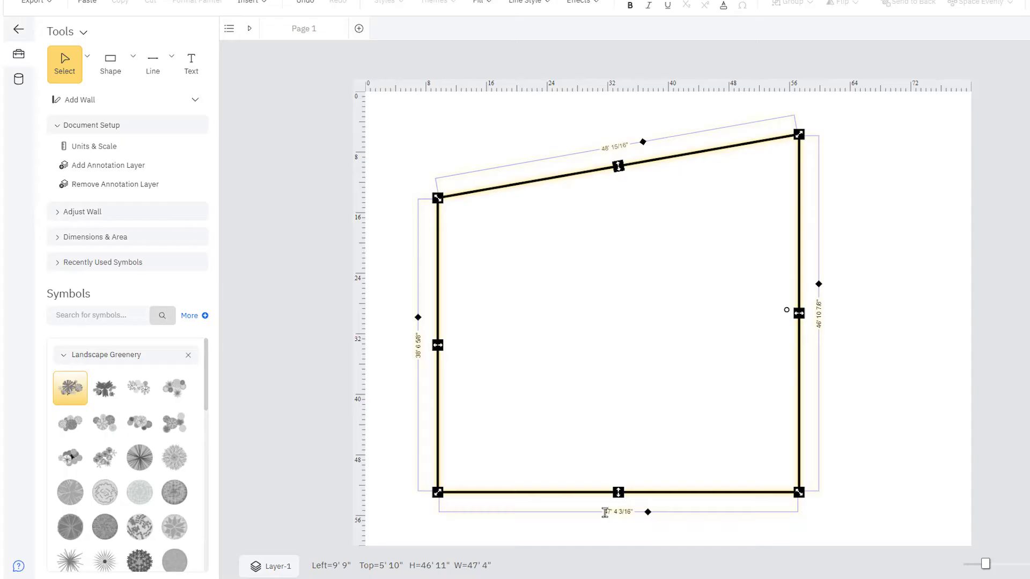
double_click(611, 513)
text(30)
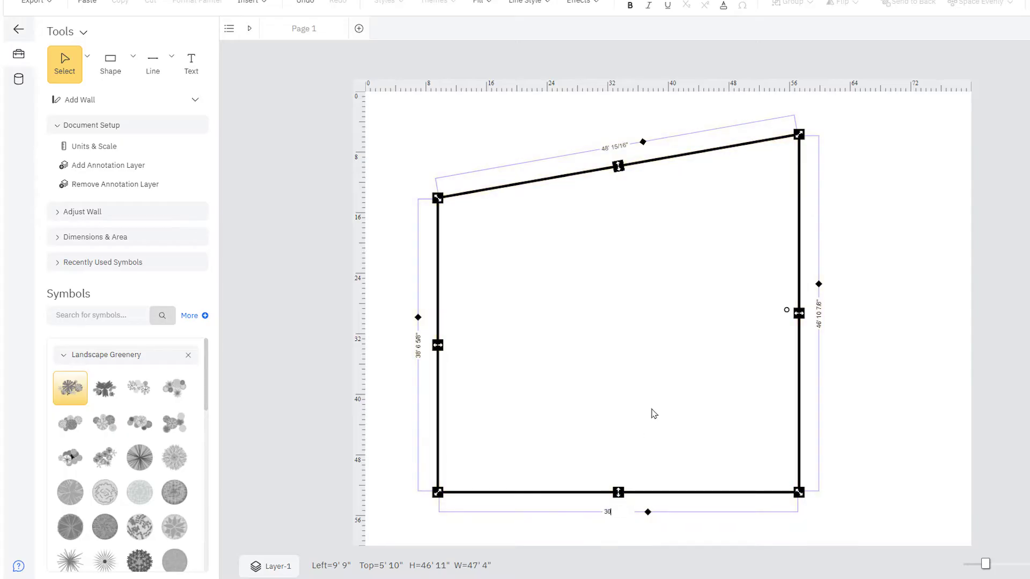
key(Return)
Step: Set the wall thickness to 6
right_click(665, 409)
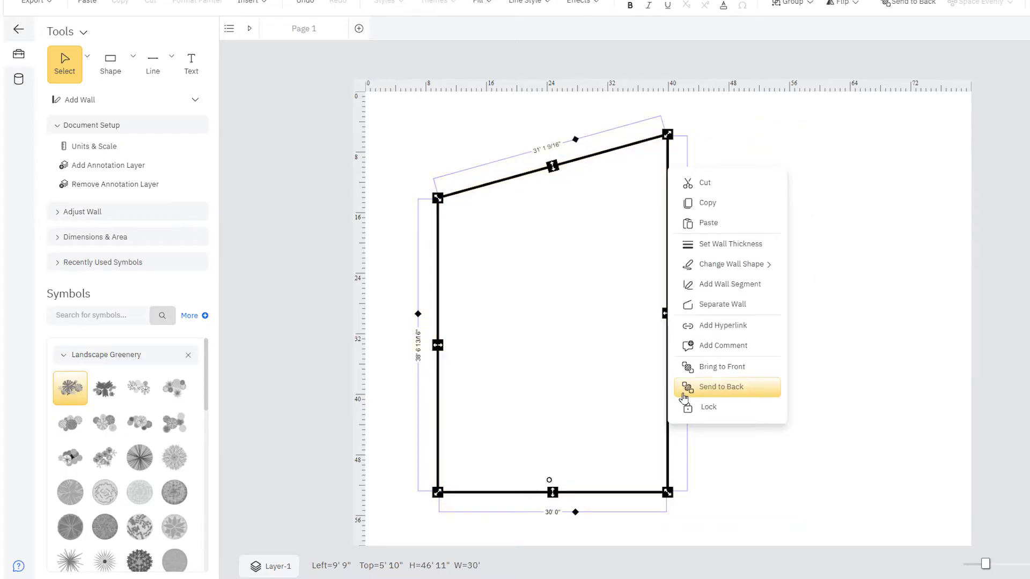
click(737, 239)
drag(420, 343, 393, 343)
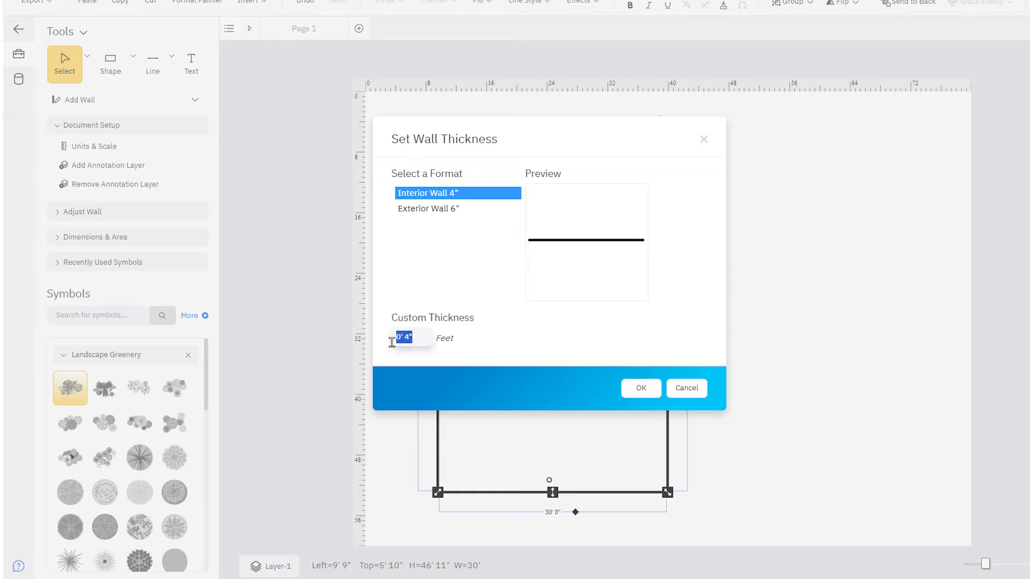
text(6)
click(641, 388)
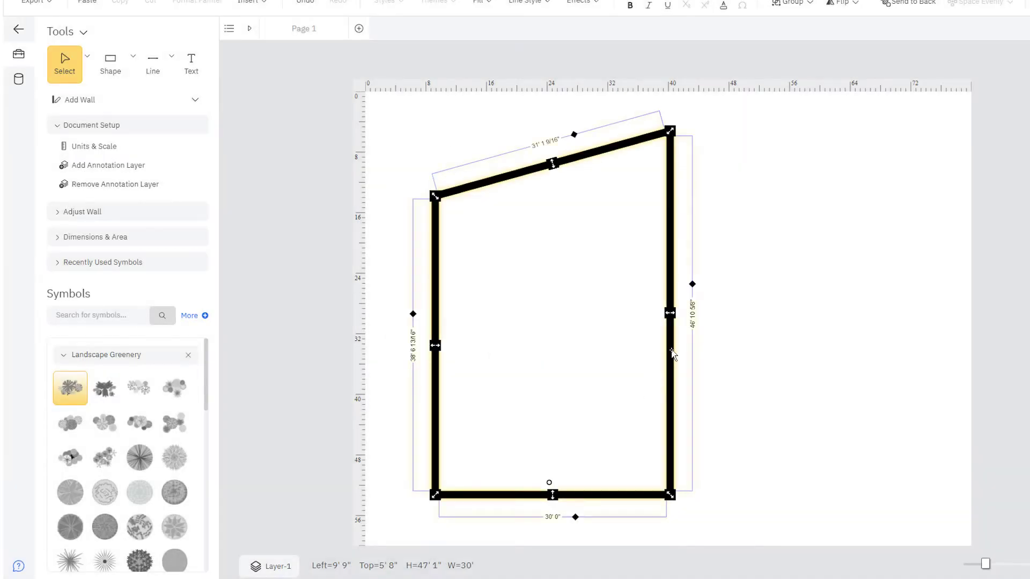
Step: Make the right wall curved and bend it to bulge outward
right_click(671, 353)
mouse_move(735, 212)
click(833, 247)
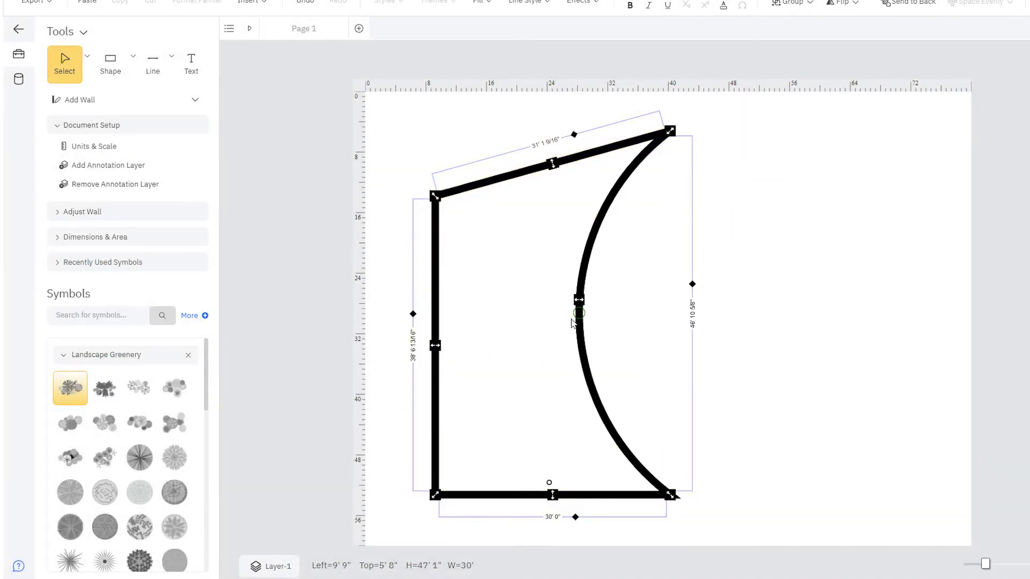
drag(624, 322, 698, 322)
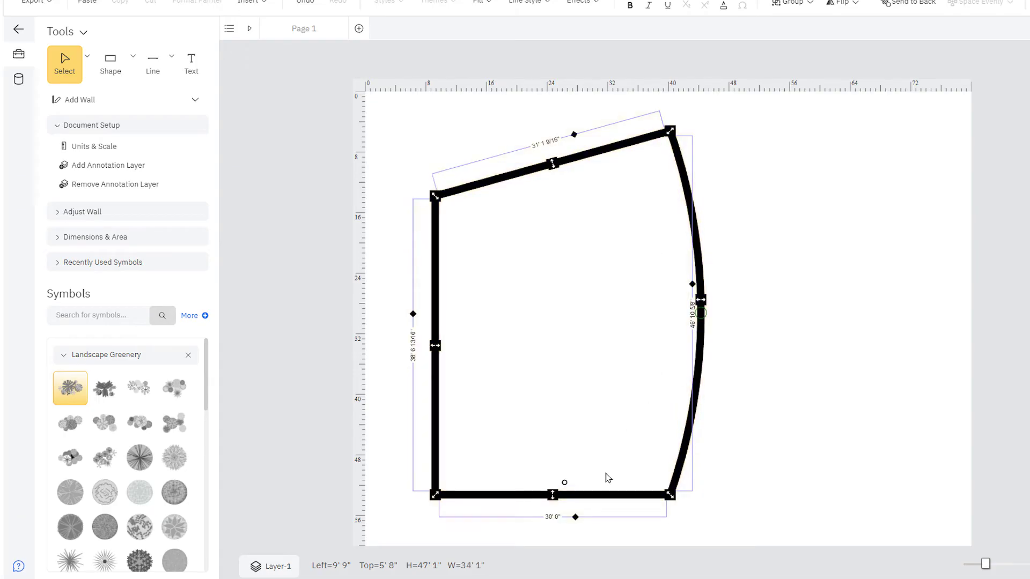
Step: Add a wall segment to form a stepped notch at the bottom-right corner
right_click(602, 494)
click(609, 375)
click(653, 441)
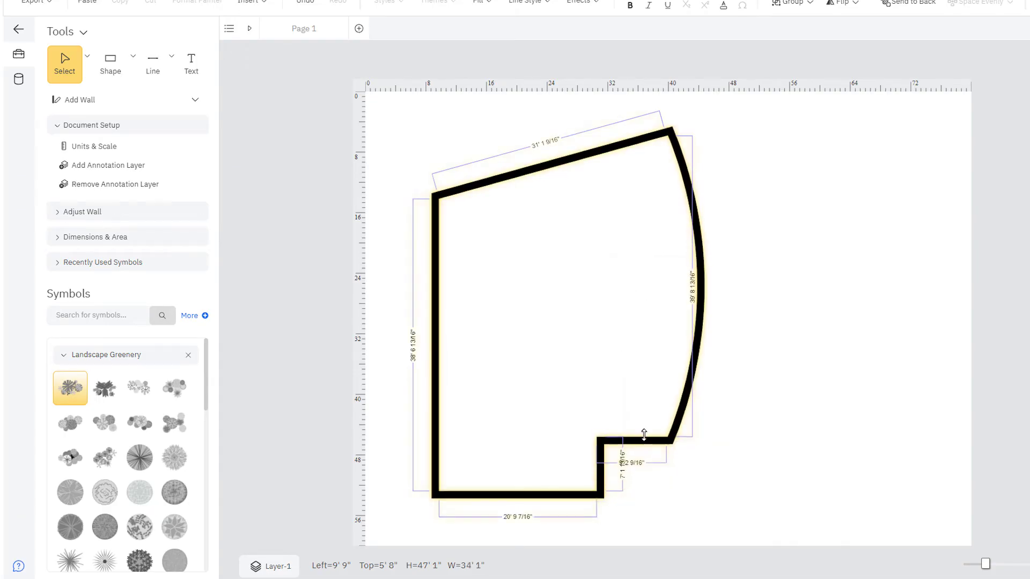
Step: Separate the bottom wall from the outline and move it down and to the right
right_click(564, 498)
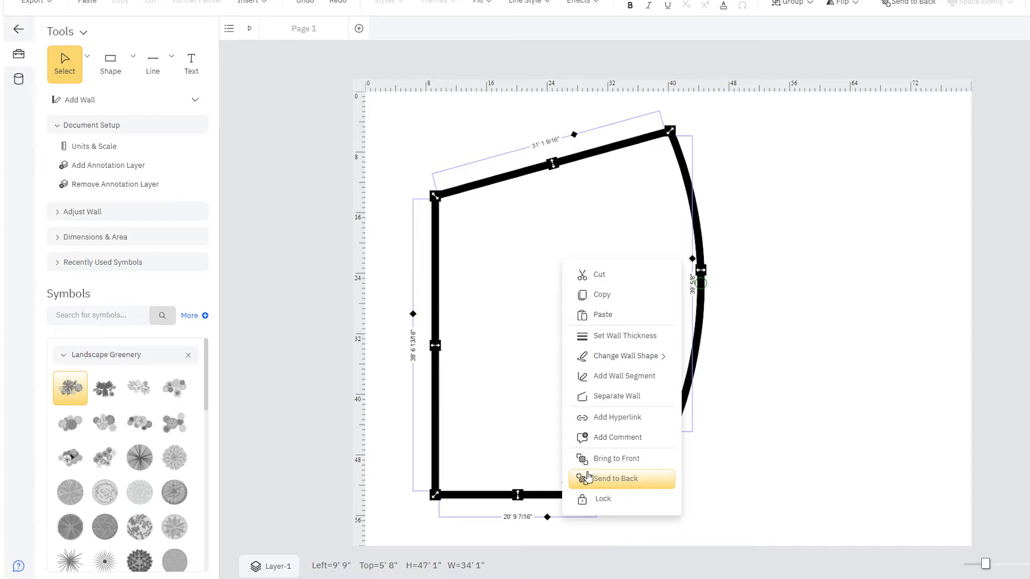
click(586, 396)
drag(557, 501, 846, 499)
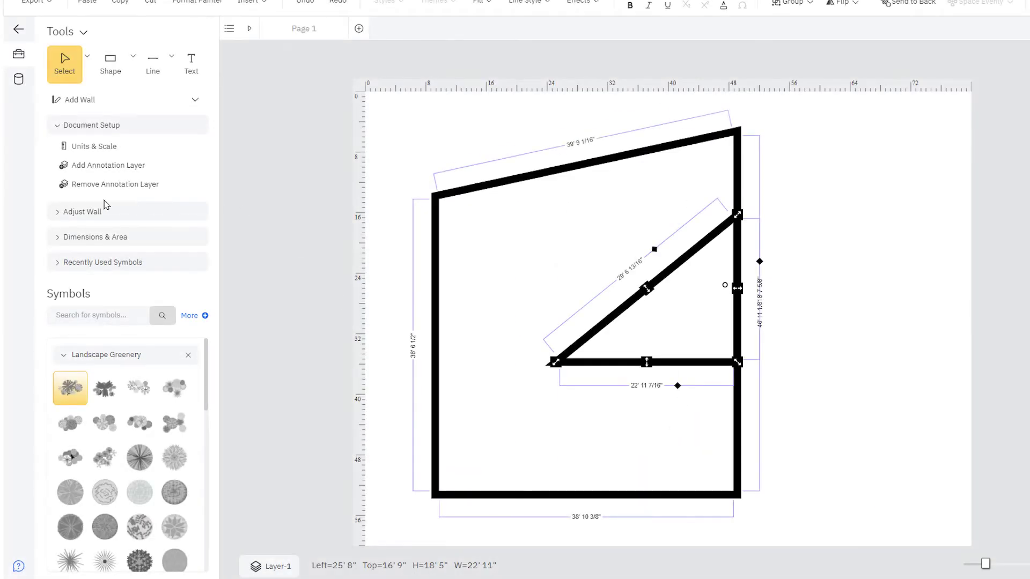
Step: Curve the inner diagonal wall into an arc
click(56, 213)
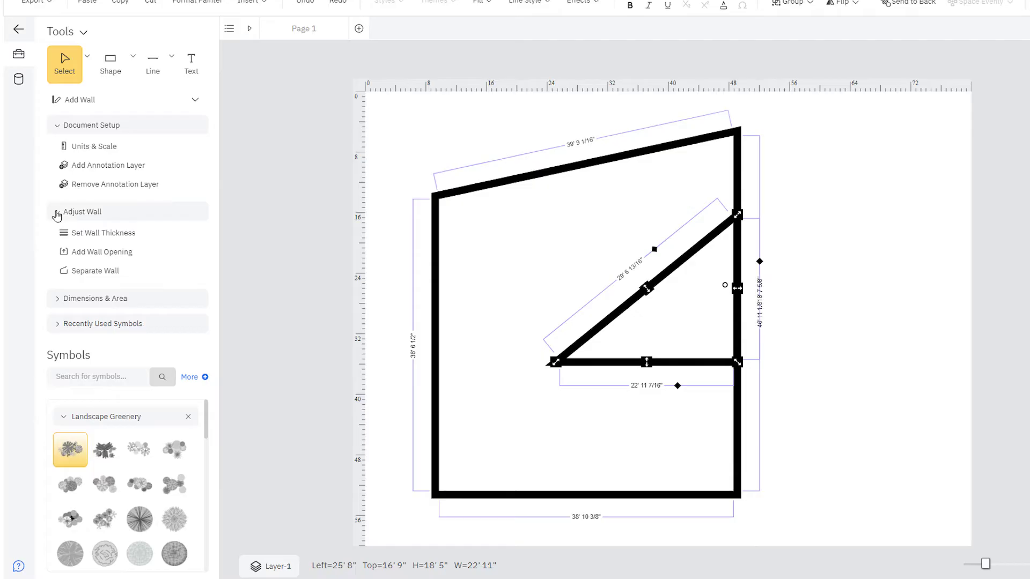
right_click(687, 261)
mouse_move(761, 362)
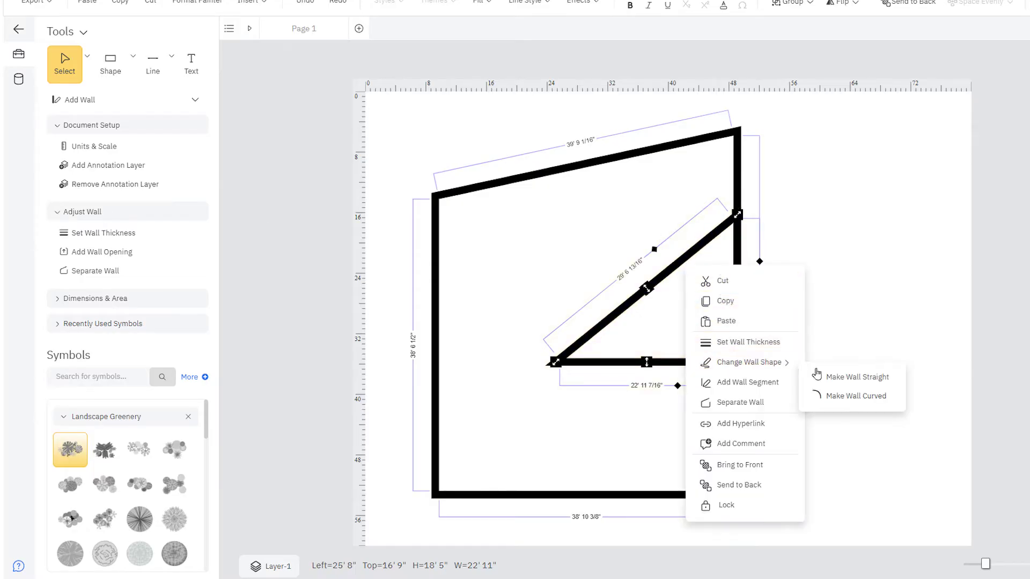
click(842, 396)
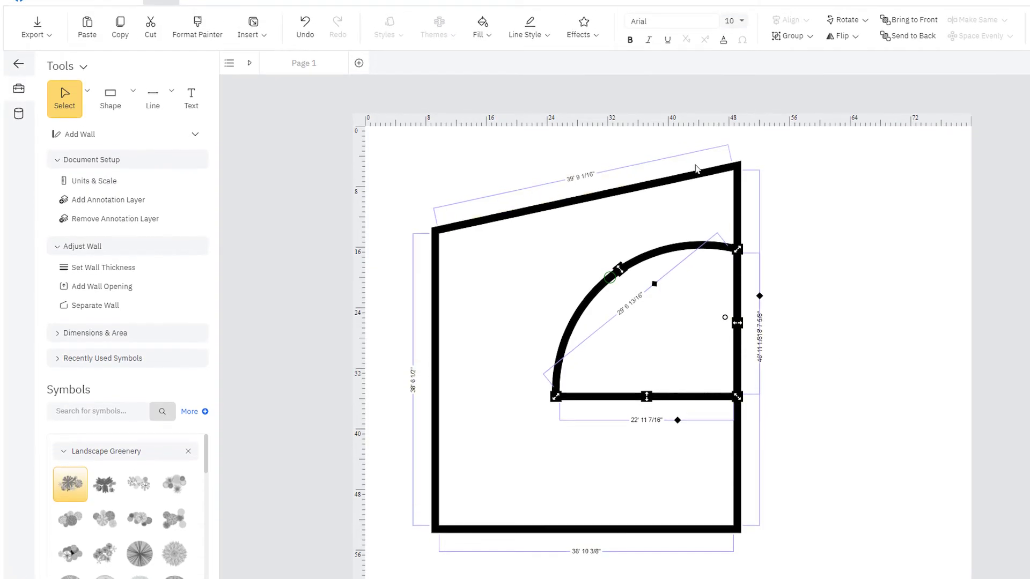
Step: Give the arc bed's walls a stone line texture and fill the bed olive-yellow
click(529, 30)
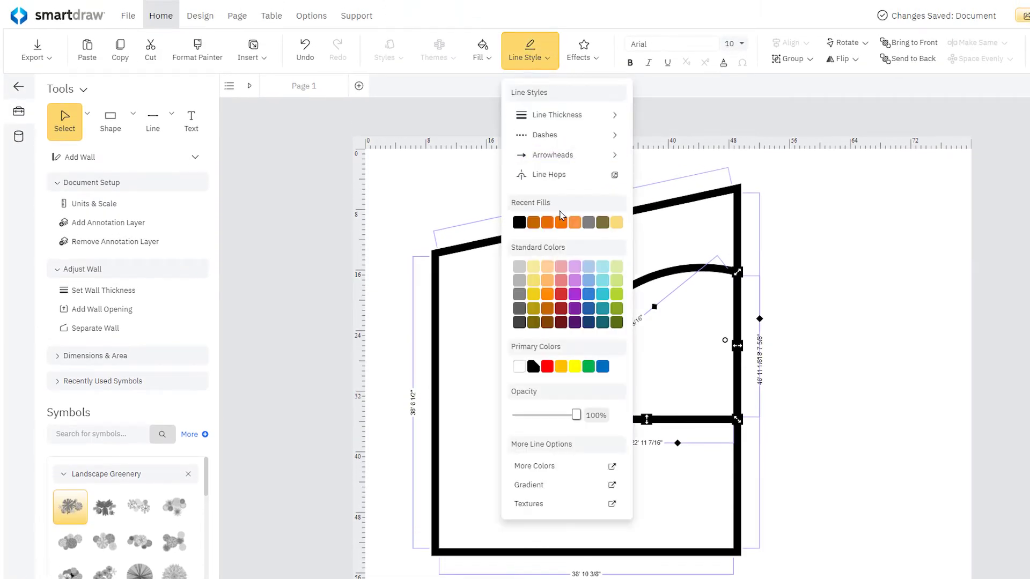
click(559, 504)
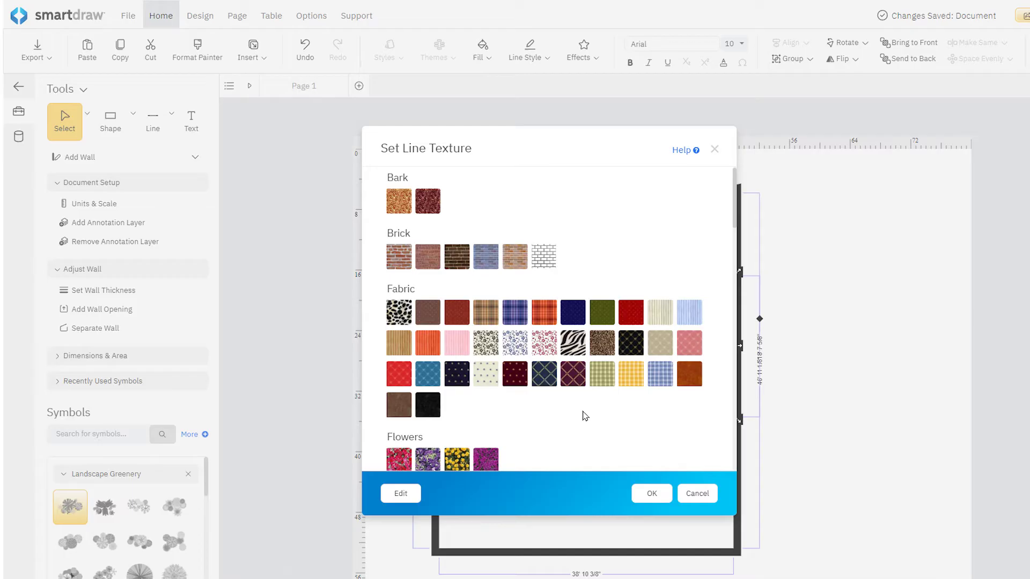
scroll(585, 416, down, 10)
click(577, 387)
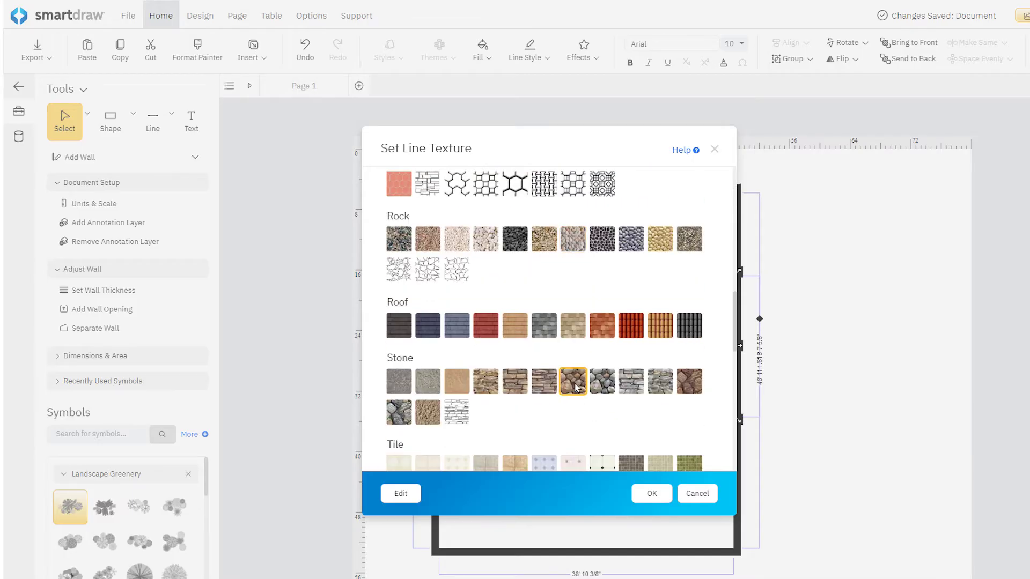
click(654, 493)
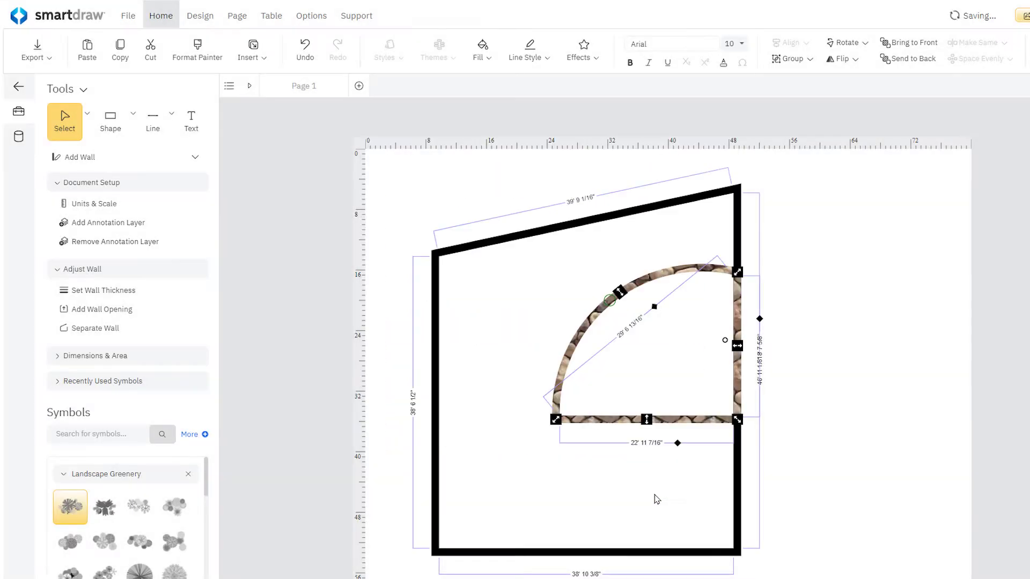
click(482, 51)
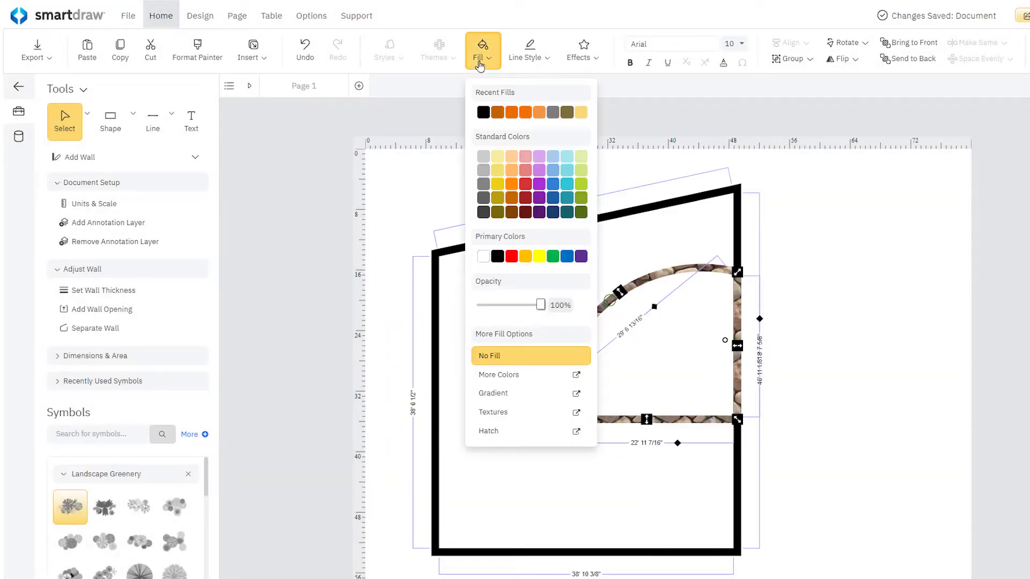
click(500, 201)
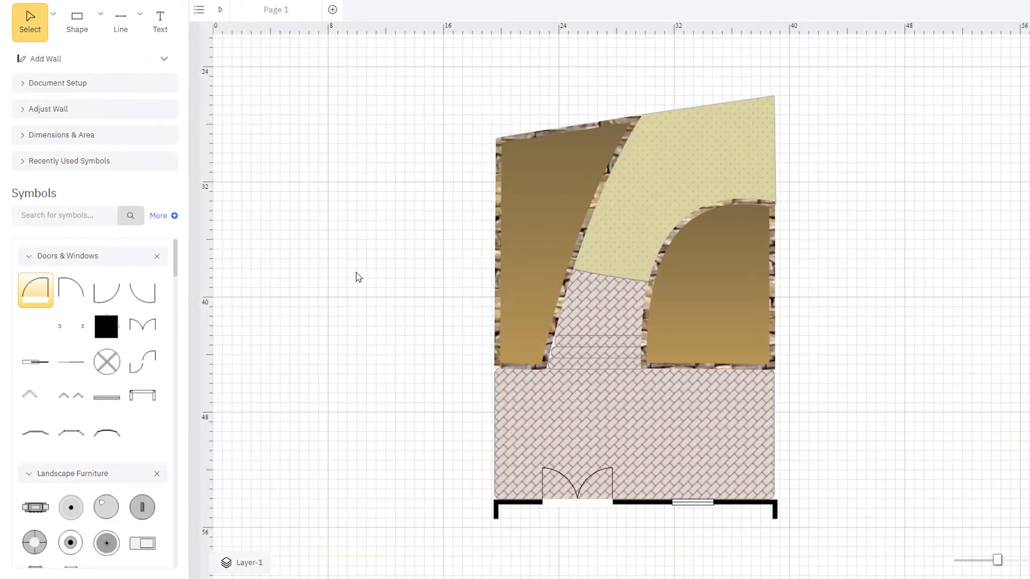
Step: Collapse the Doors & Windows, Landscape Furniture and Landscape Greenery symbol groups
click(29, 256)
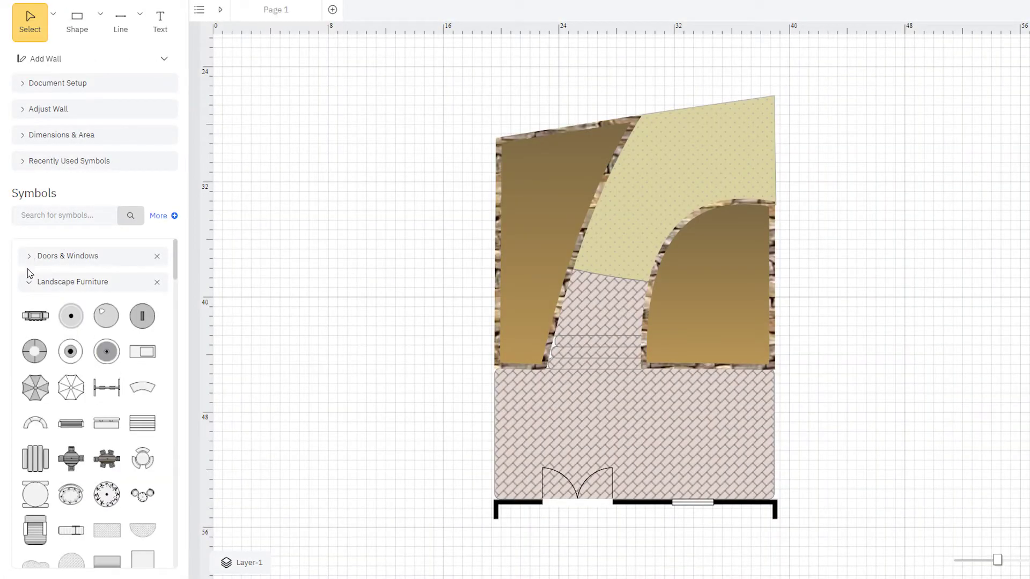
click(28, 286)
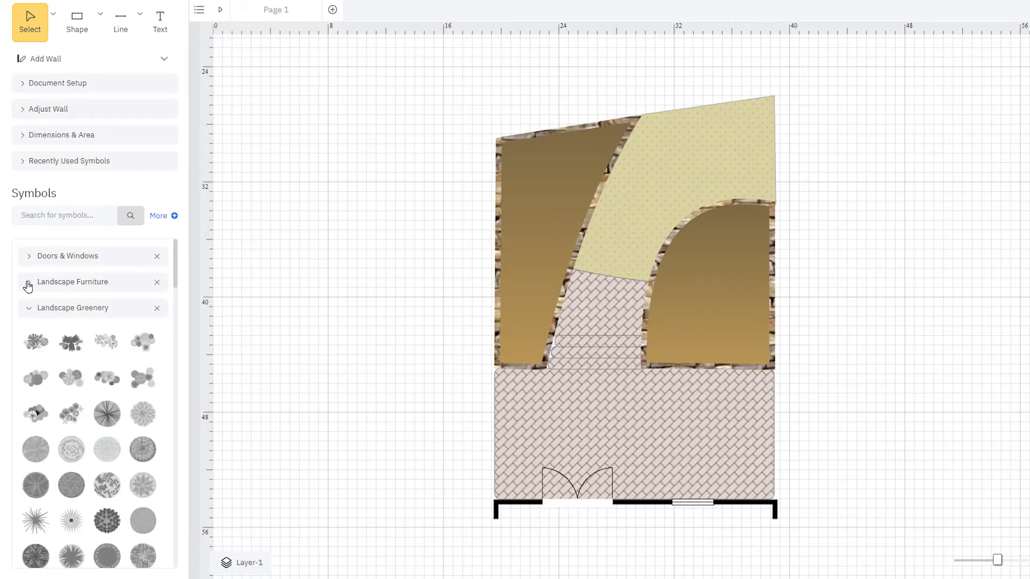
click(27, 310)
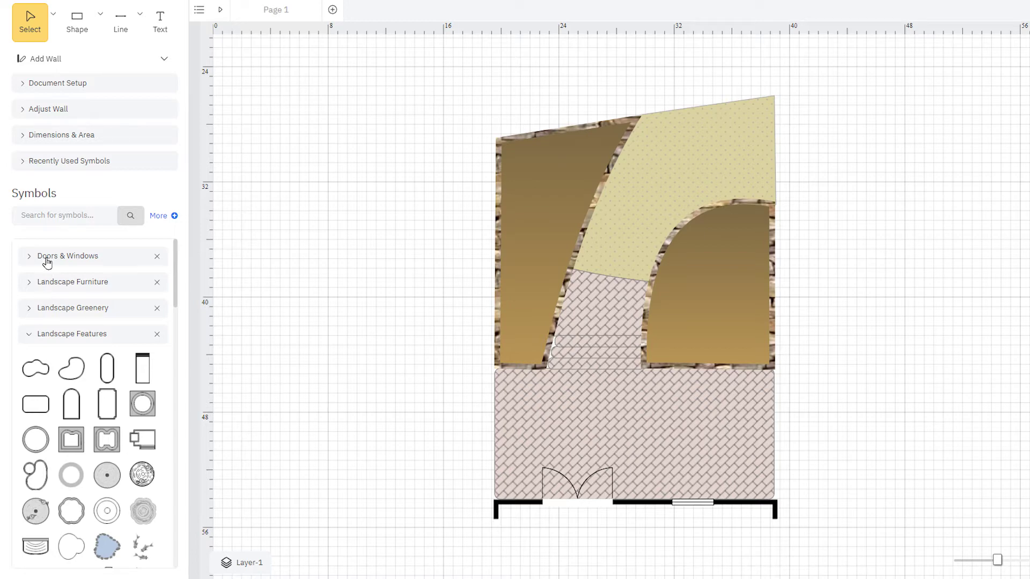
Step: Search the symbols for 'table' and add Landscape Furniture as a library
click(53, 216)
text(table)
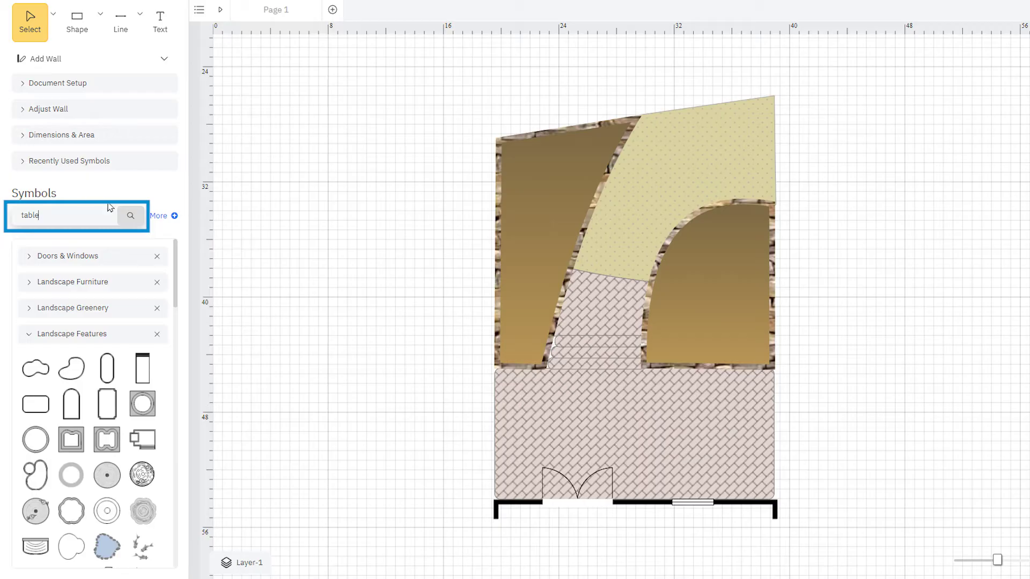
click(130, 216)
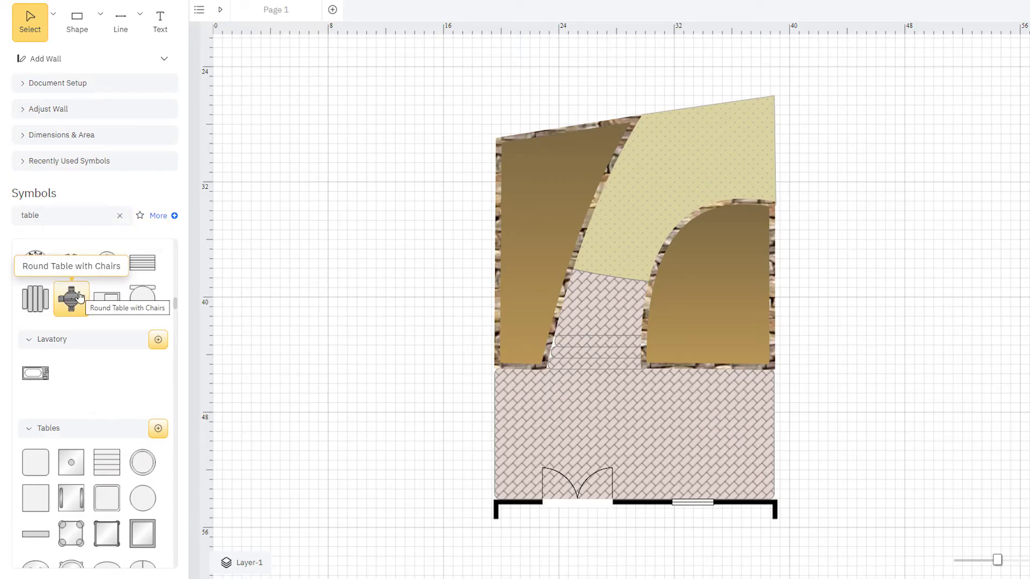
drag(174, 302, 173, 299)
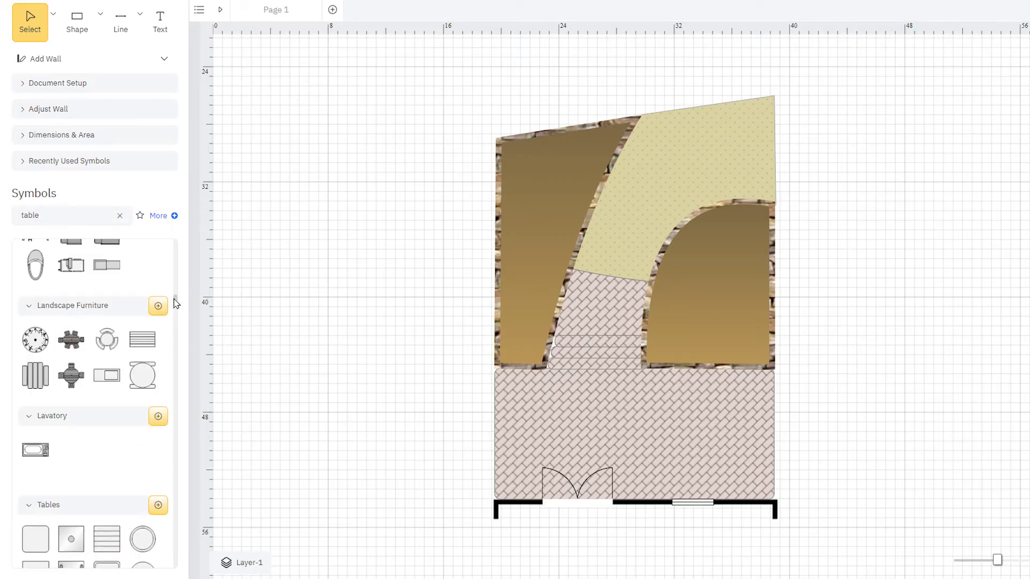
click(159, 307)
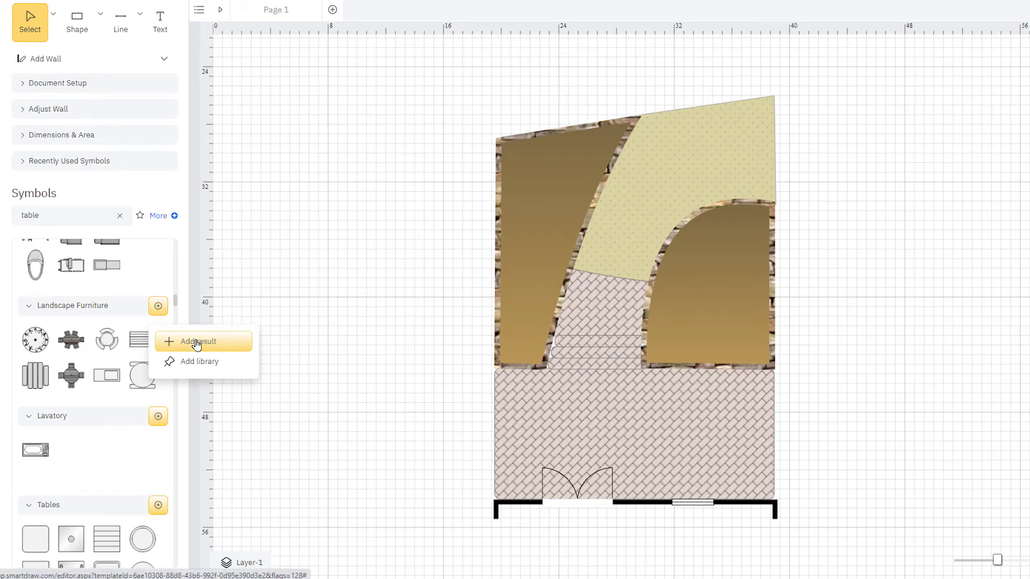
click(200, 362)
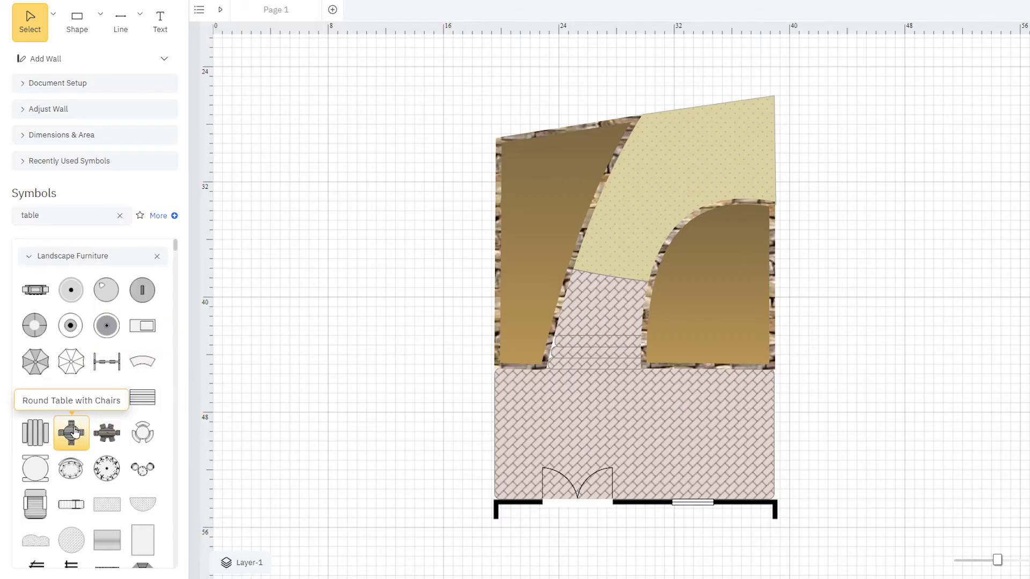
Step: Place a Round Table with Chairs on the patio and fill it dark orange
drag(76, 433, 647, 433)
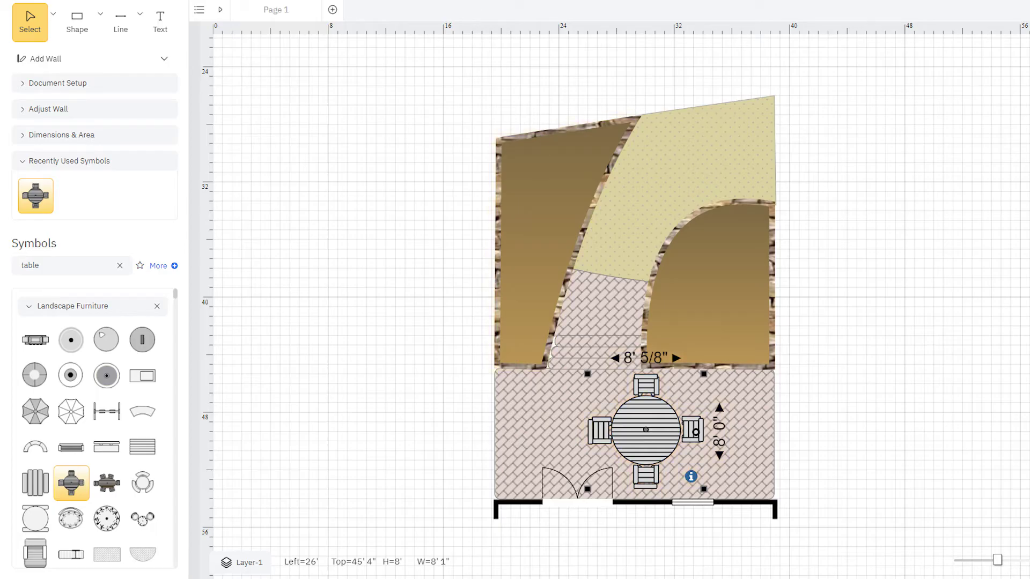
click(503, 67)
click(489, 36)
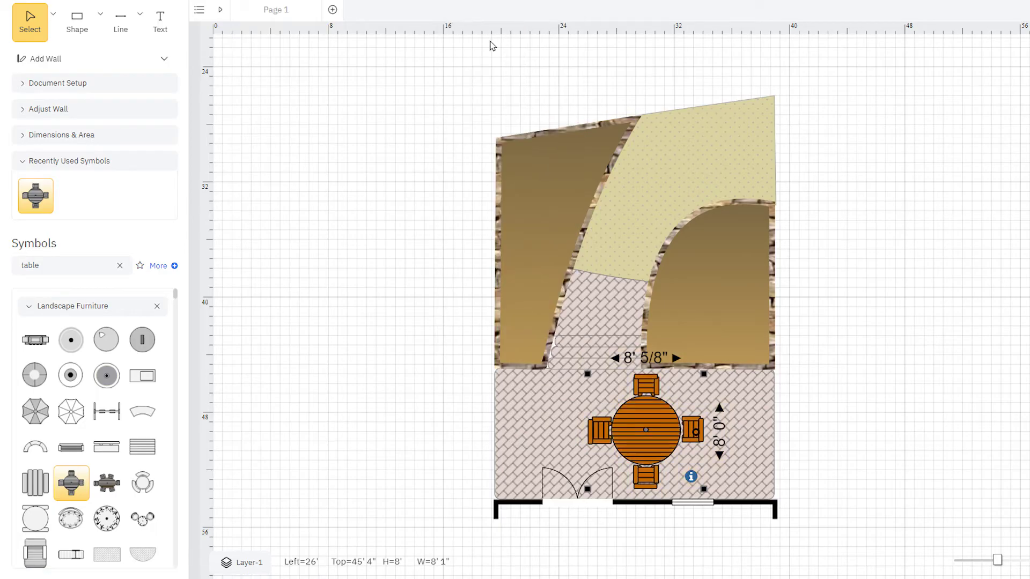
Step: Rotate the table set about 30°, set its width to 7', and nudge it right and up
drag(696, 434, 688, 459)
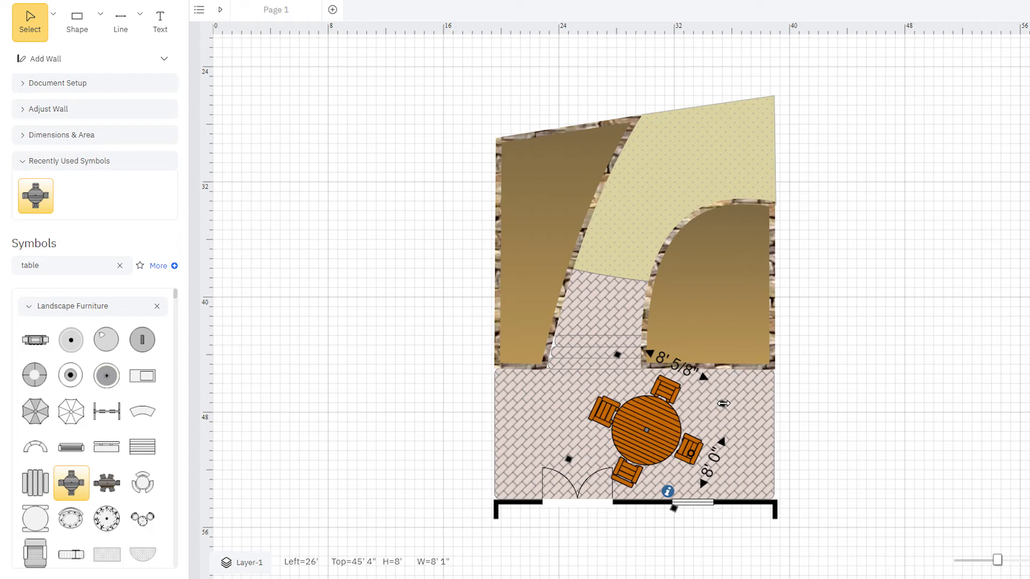
drag(723, 403, 681, 419)
click(652, 393)
key(ctrl+a)
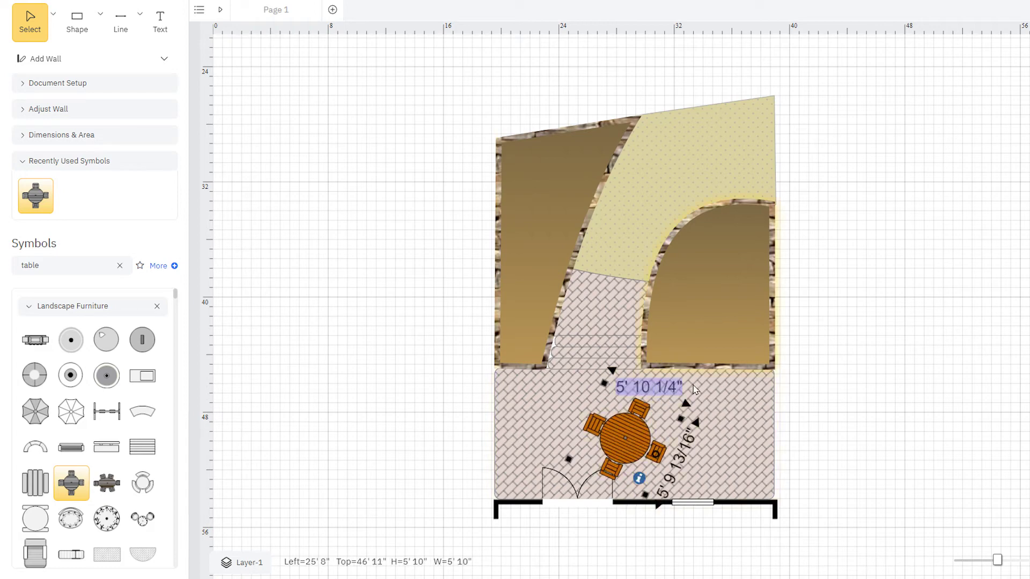
text(7')
key(Return)
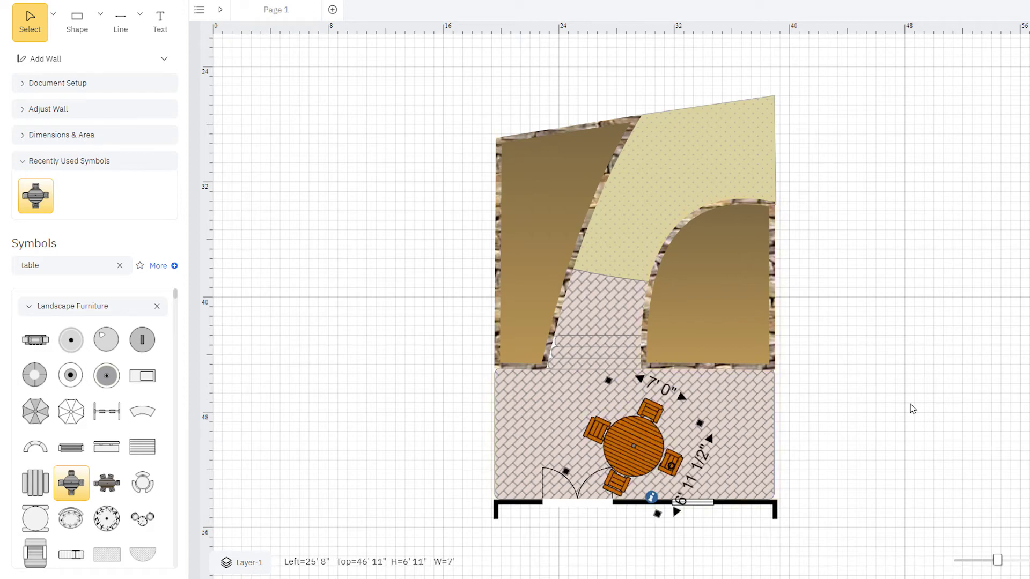
key(Right)
key(Right)
key(Right)
key(Right)
key(Right)
key(Right)
key(Right)
key(Right)
key(Right)
key(Right)
key(Up)
key(Up)
key(Up)
key(Up)
key(Up)
key(Up)
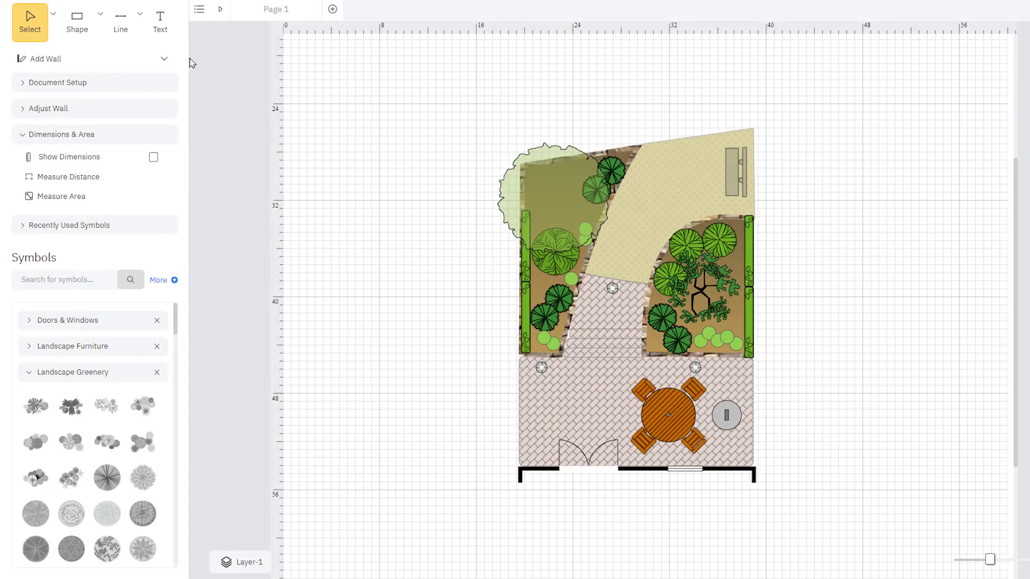
Step: Add a 'CREPE MYRTLE' text label left of the upper garden
click(160, 23)
click(383, 174)
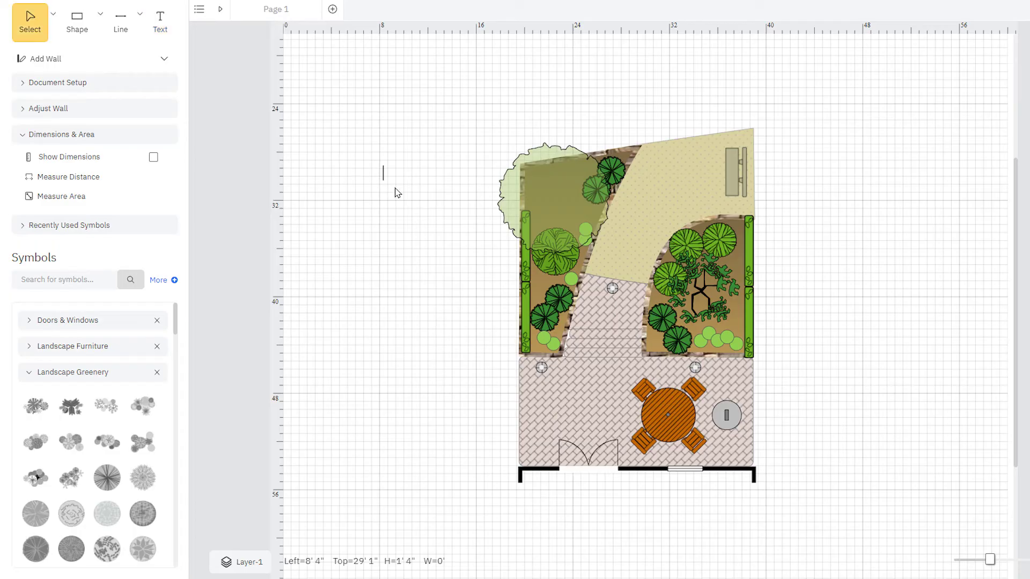
text(CREPE MYRTLE)
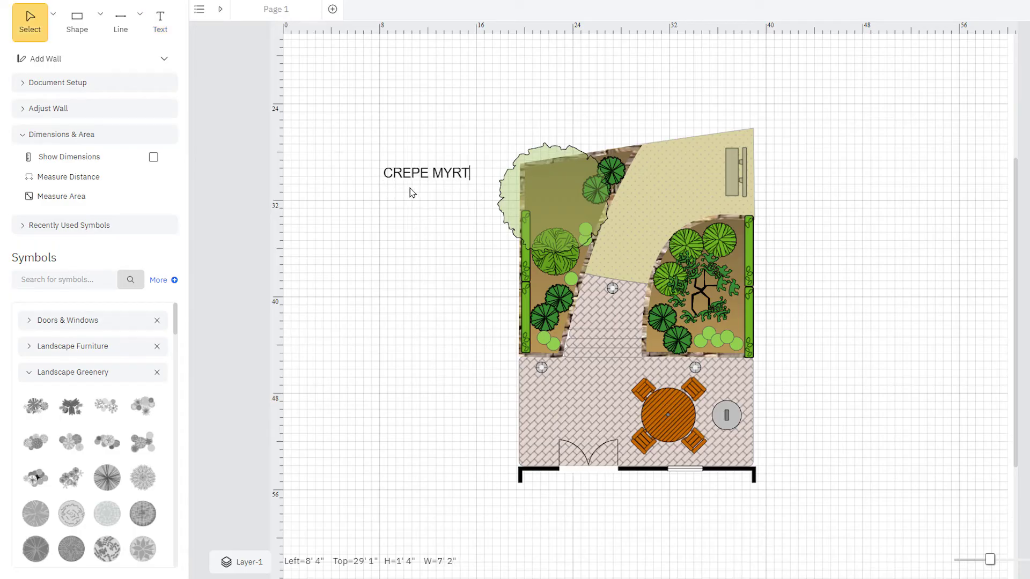
click(411, 196)
Step: Add a 'GROUND LIGHT' label beside the patio with a leader line to the light
click(159, 23)
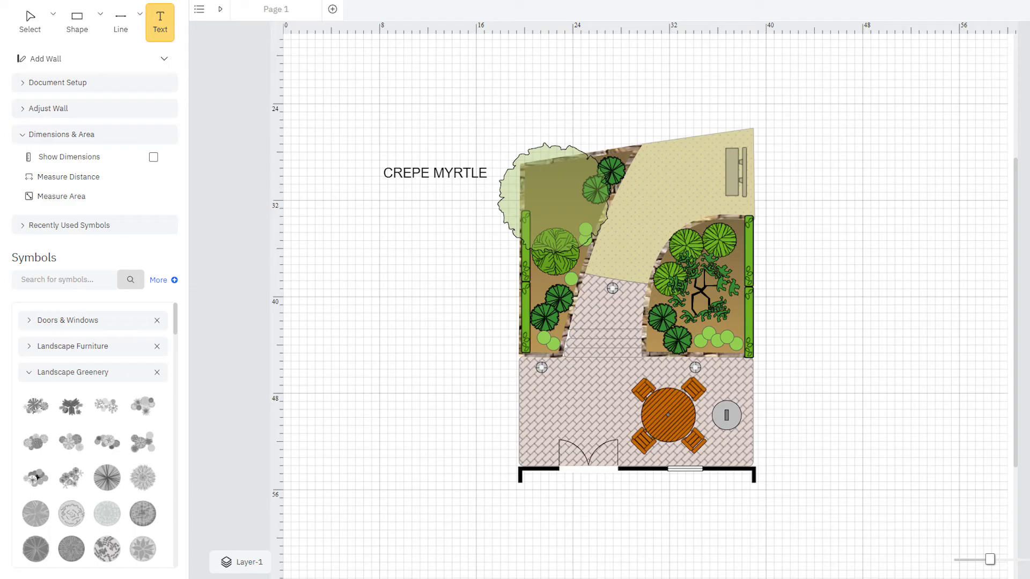
click(327, 337)
text(G)
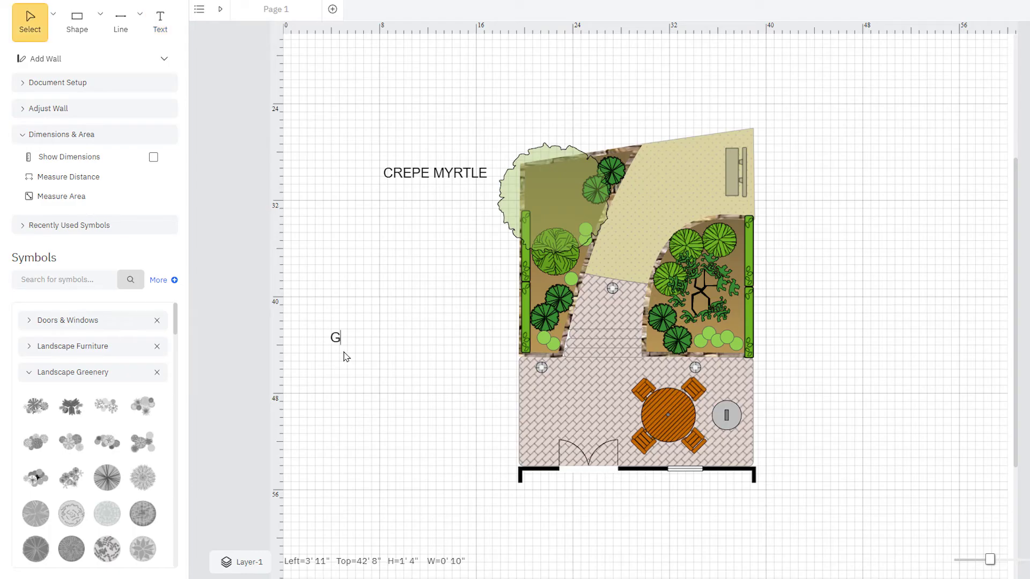
text(ROUND LIGHT)
click(360, 377)
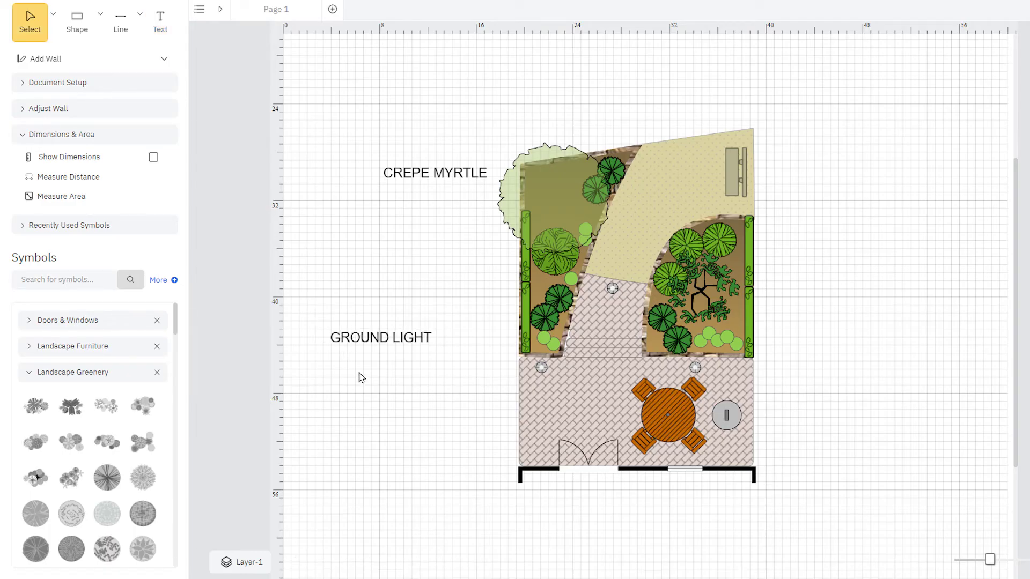
click(120, 23)
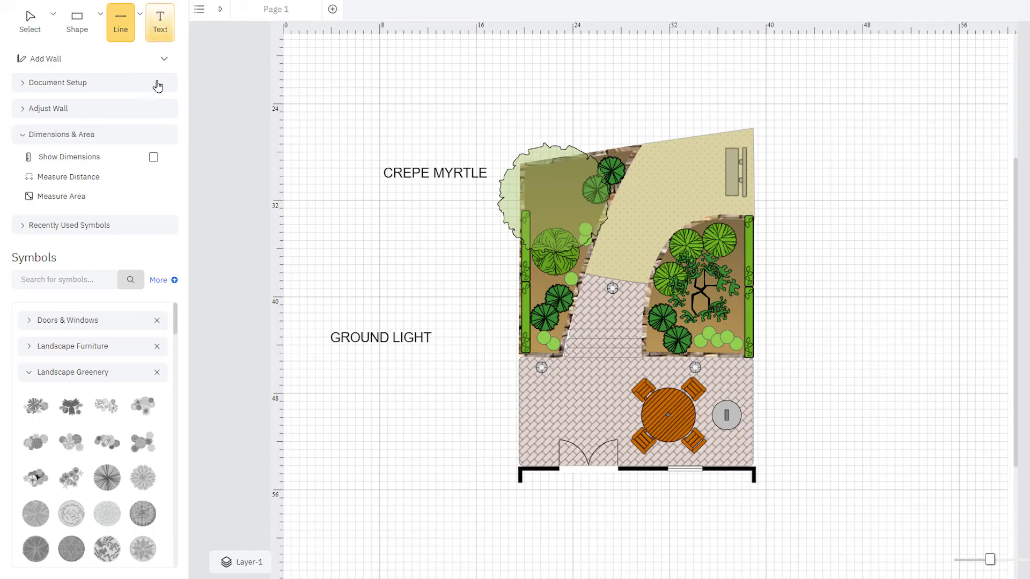
mouse_move(435, 337)
mouse_down()
mouse_move(542, 366)
mouse_move(693, 368)
mouse_move(542, 366)
mouse_up()
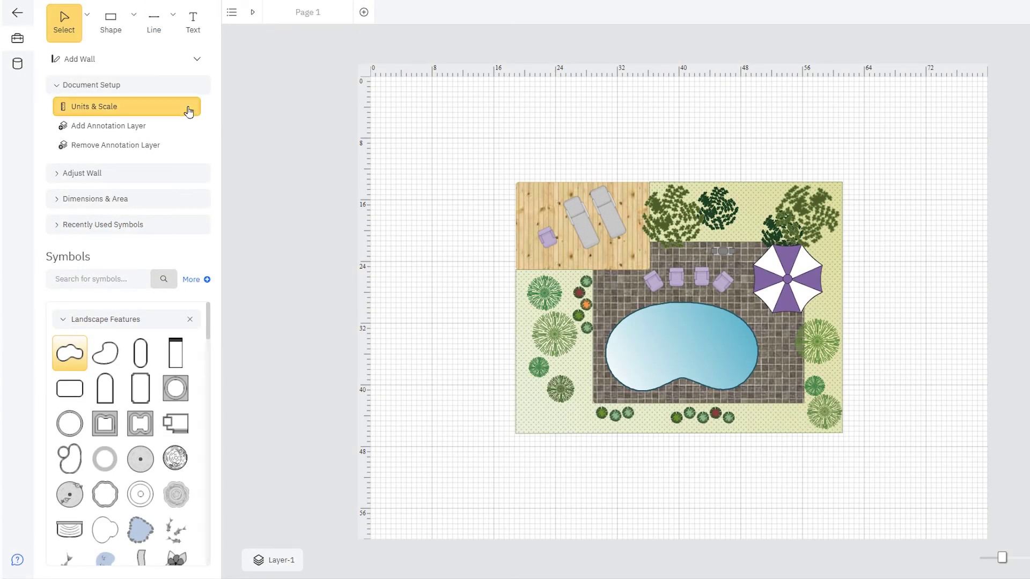
Step: Set a custom scale of 1 cm on screen = 2 metres, then add an annotation layer
click(190, 106)
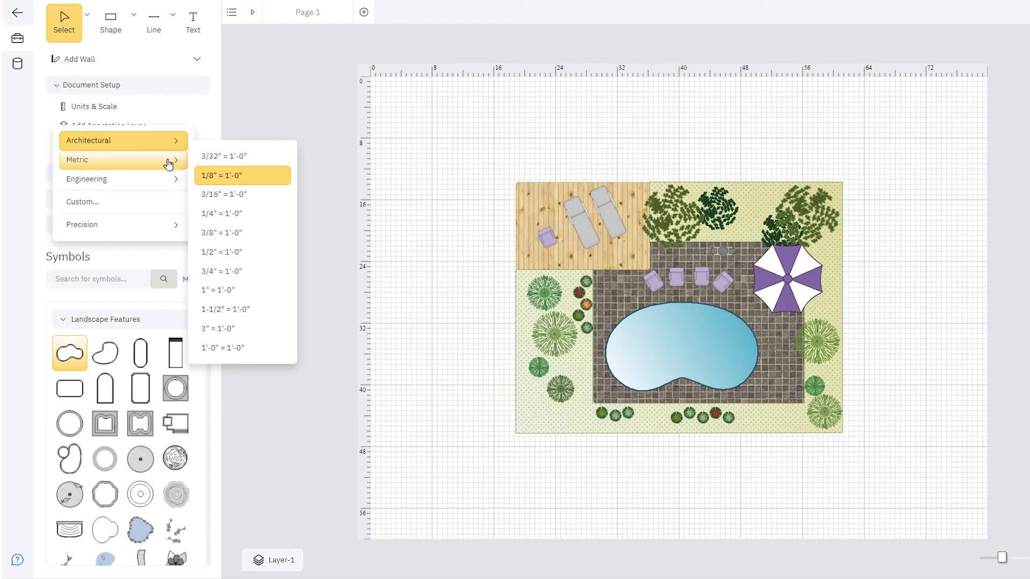
mouse_move(168, 163)
mouse_move(163, 183)
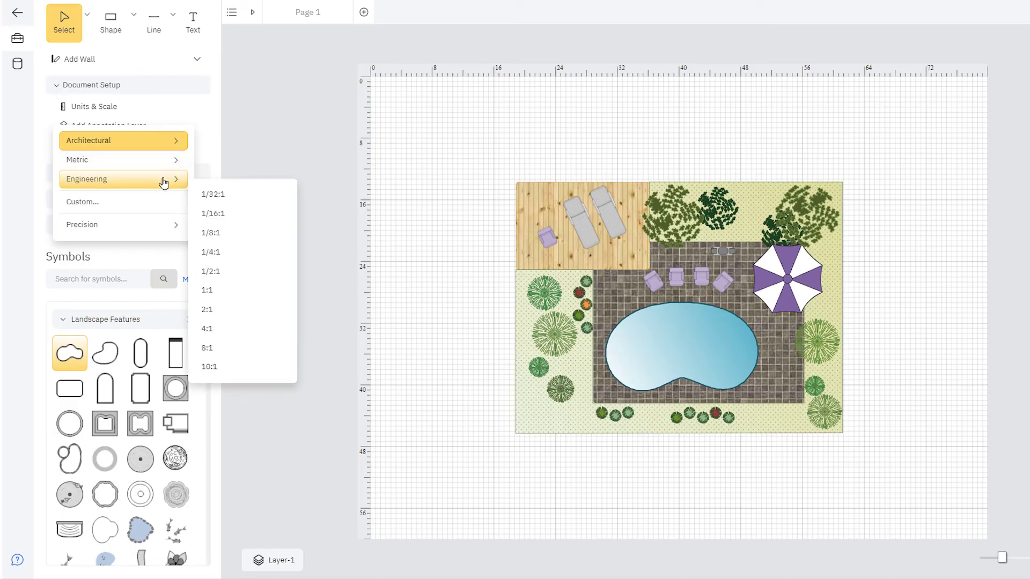
click(162, 202)
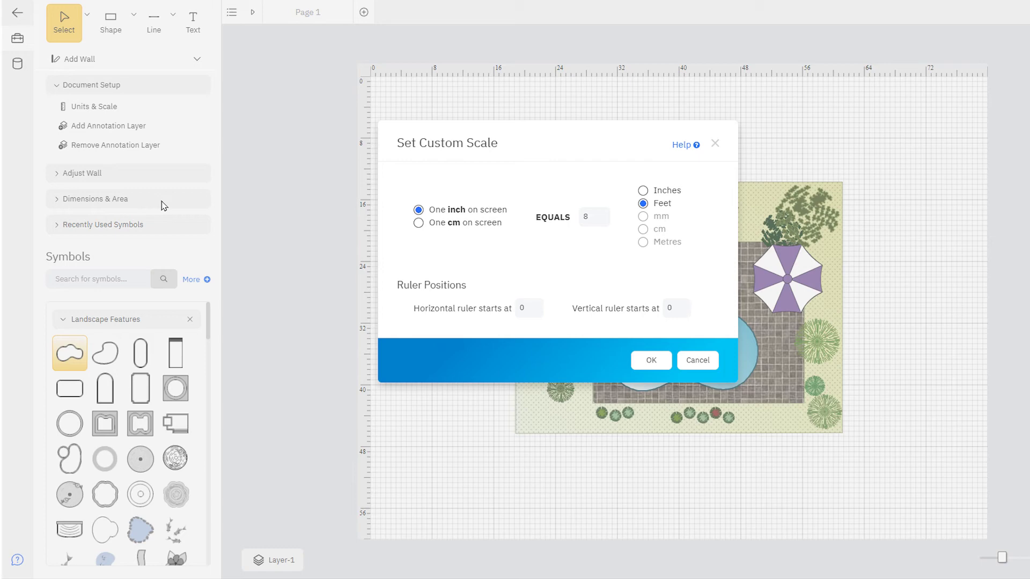
click(419, 223)
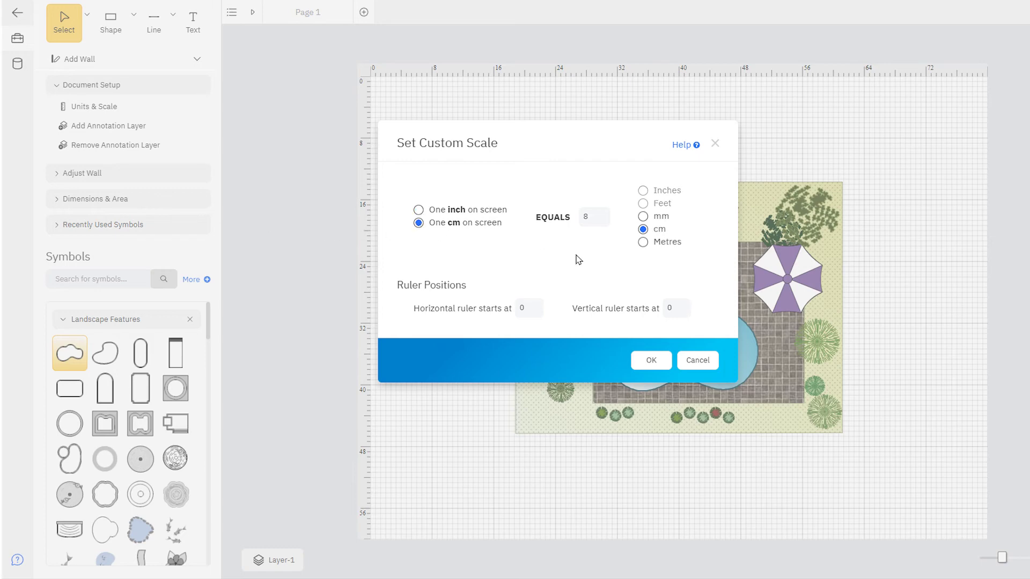
click(642, 242)
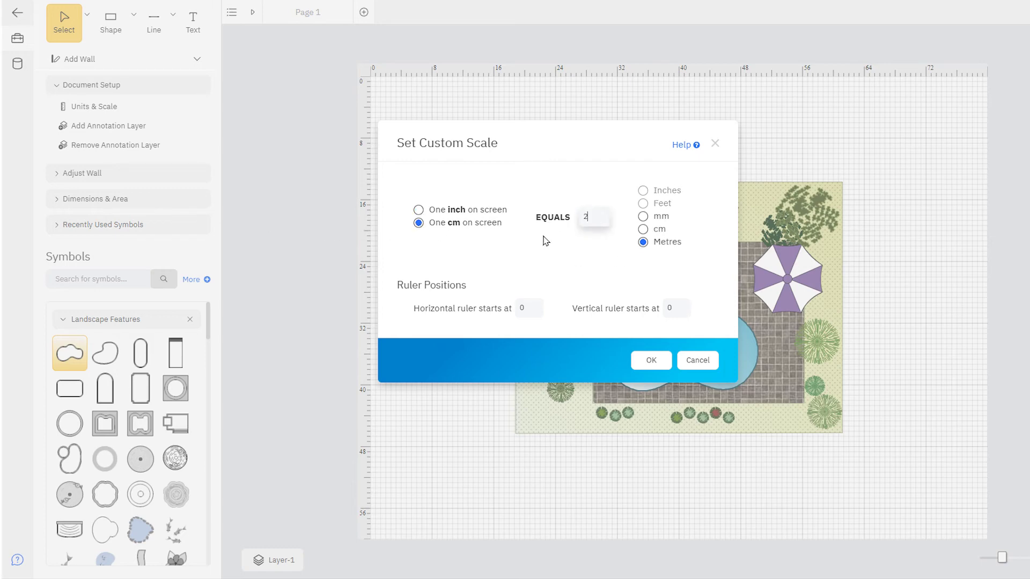
click(653, 361)
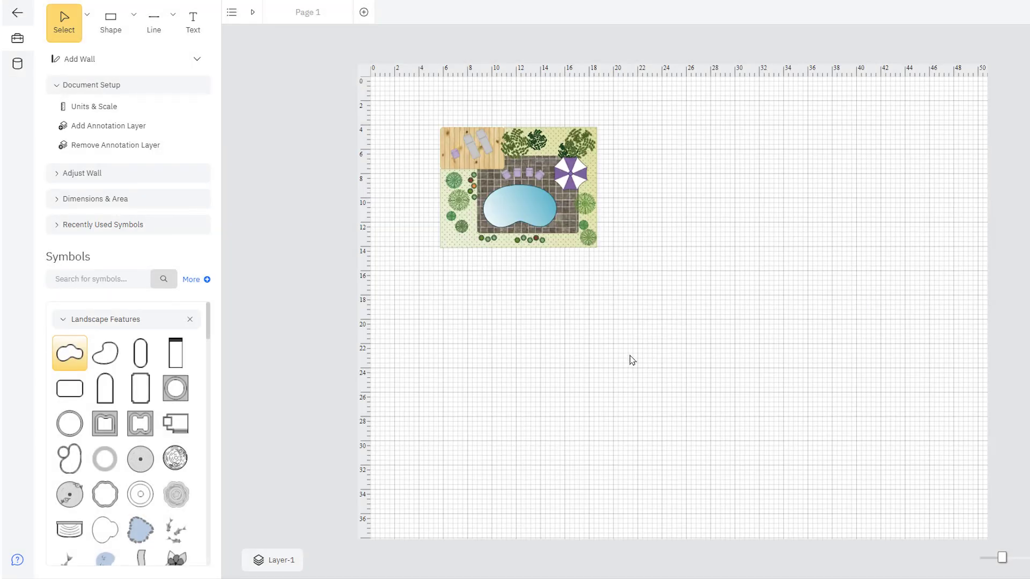
click(171, 131)
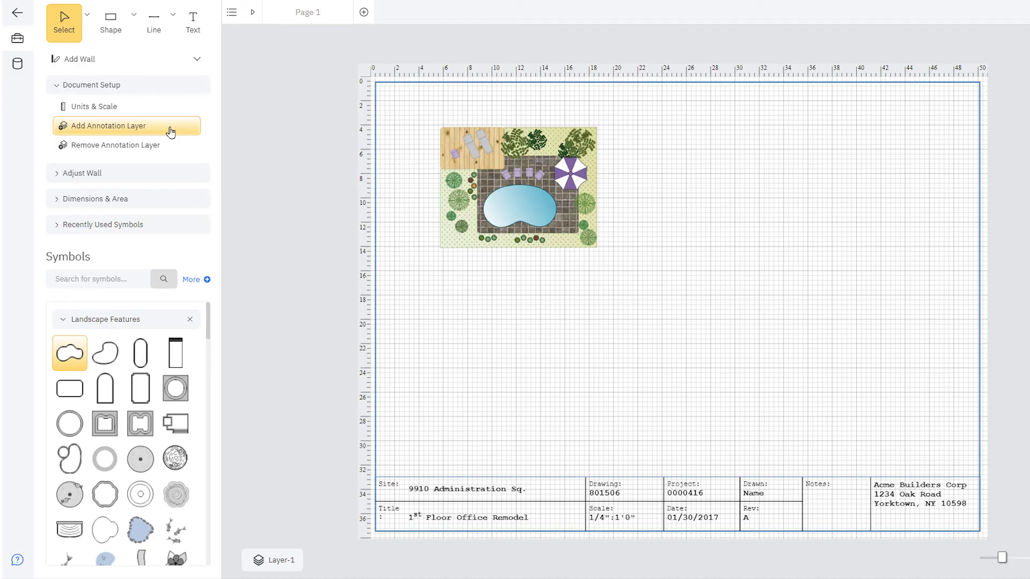
Step: Replace the Name placeholder in the title block's Drawn field with the drawer's name
click(754, 494)
drag(764, 494, 751, 497)
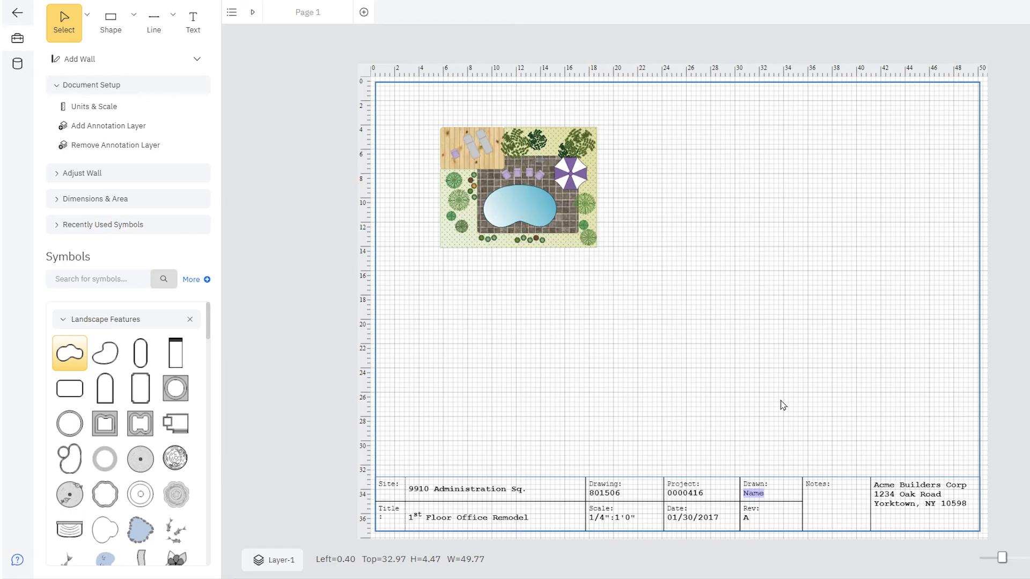
text(John R)
click(781, 401)
Step: Select the whole pool layout and move it further down the page
drag(698, 320, 417, 103)
drag(498, 140, 467, 242)
click(826, 257)
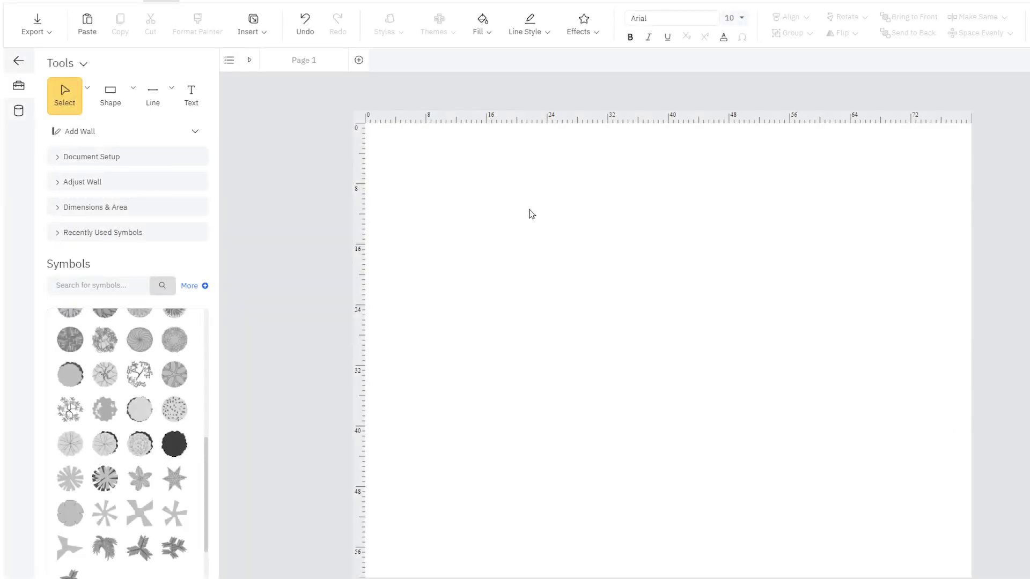
Step: Import 'property satellite 2.PNG' as the page's background image
click(259, 28)
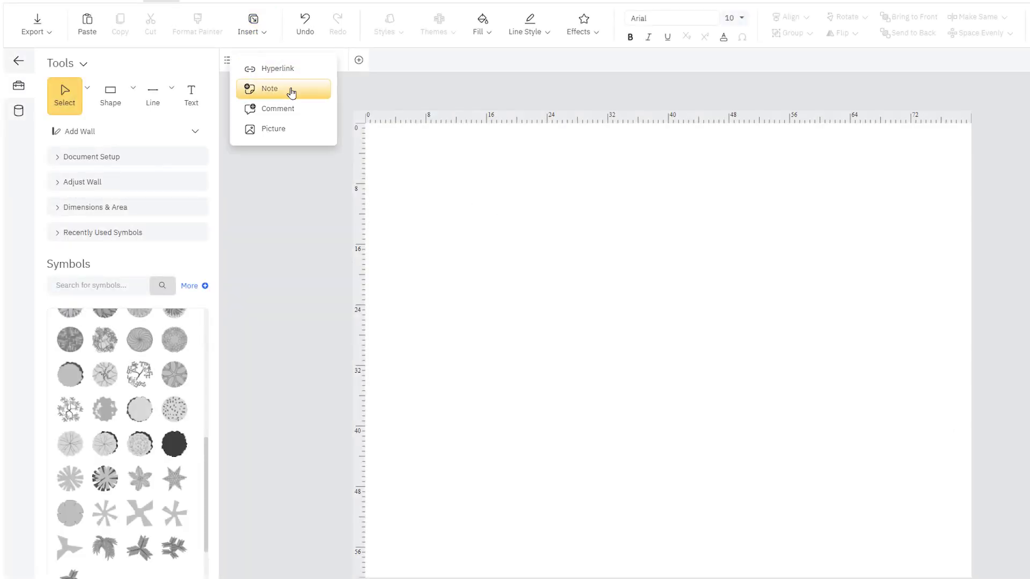
click(302, 130)
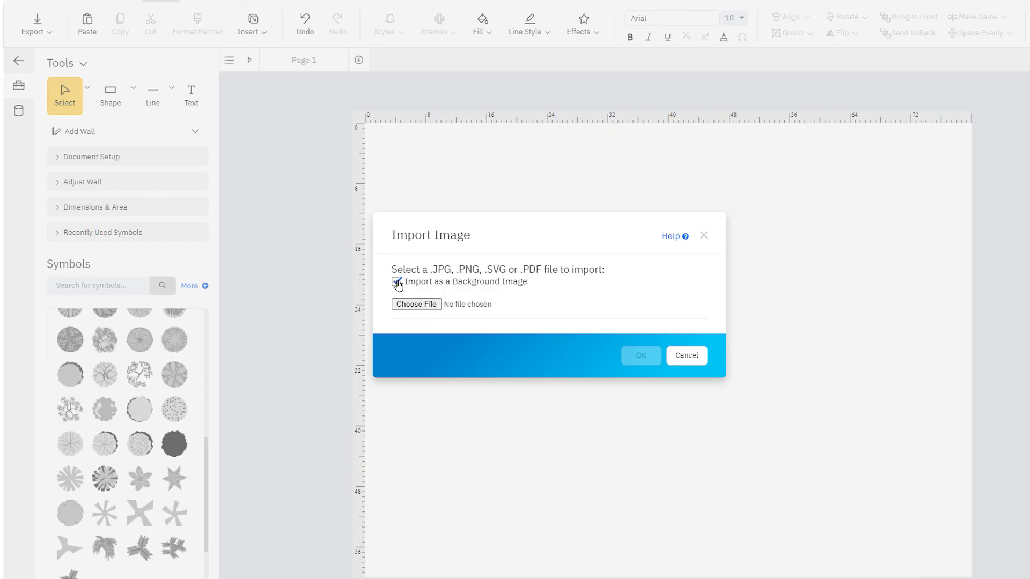
click(423, 304)
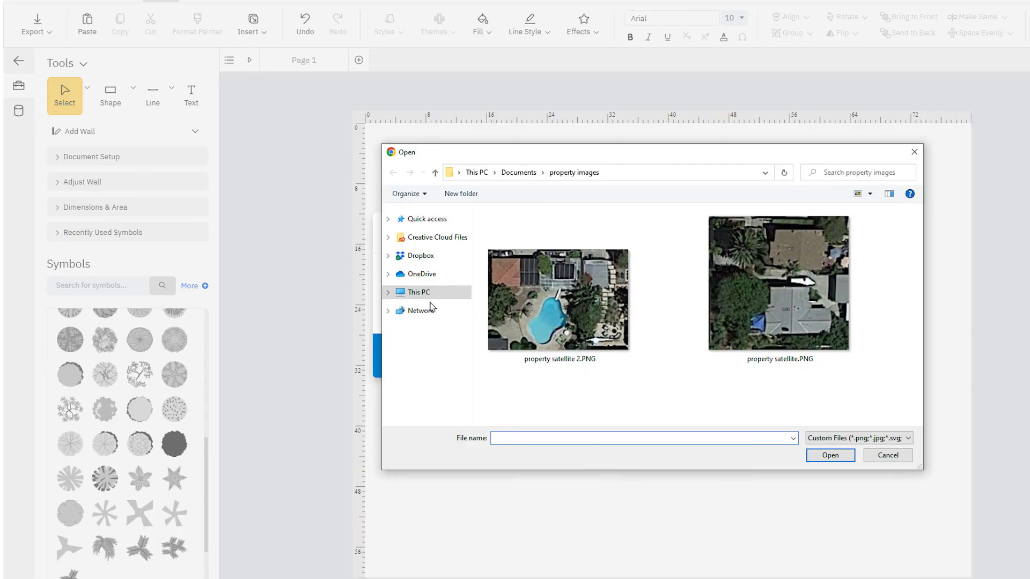
click(539, 305)
double_click(539, 305)
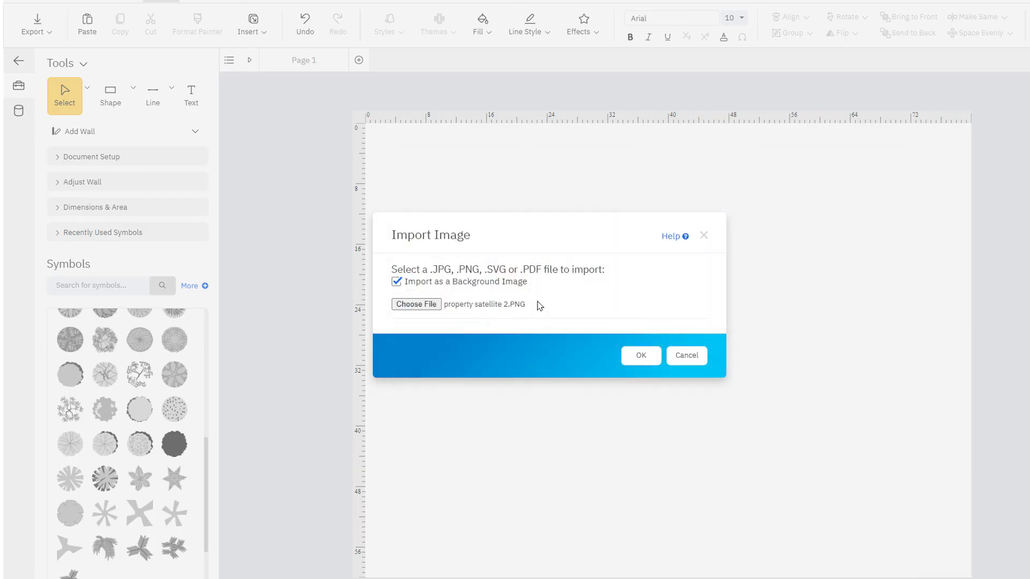
click(642, 357)
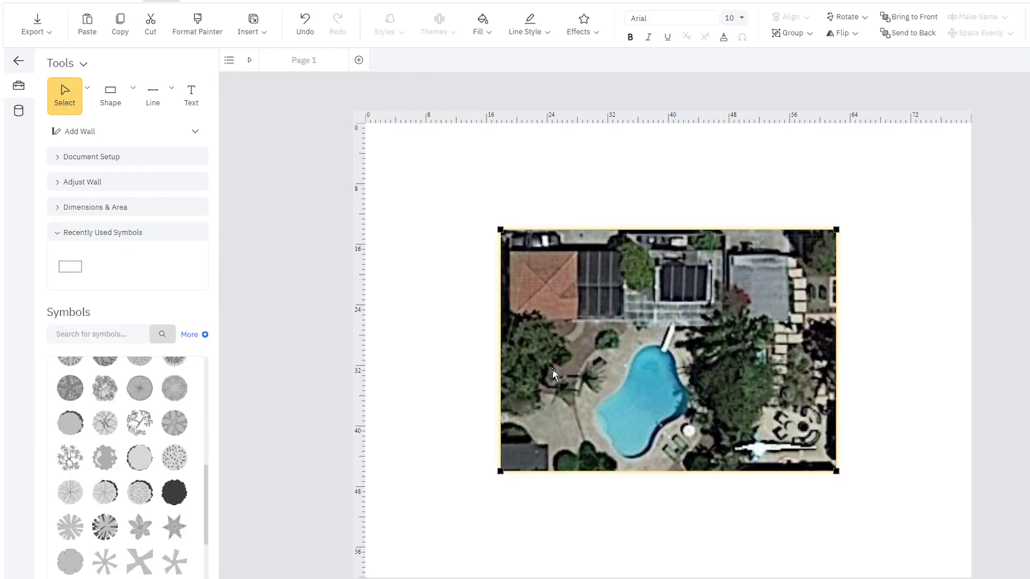
Step: Drop a palm tree symbol right of the pool on the satellite photo and fill it dark olive green
drag(139, 528, 742, 359)
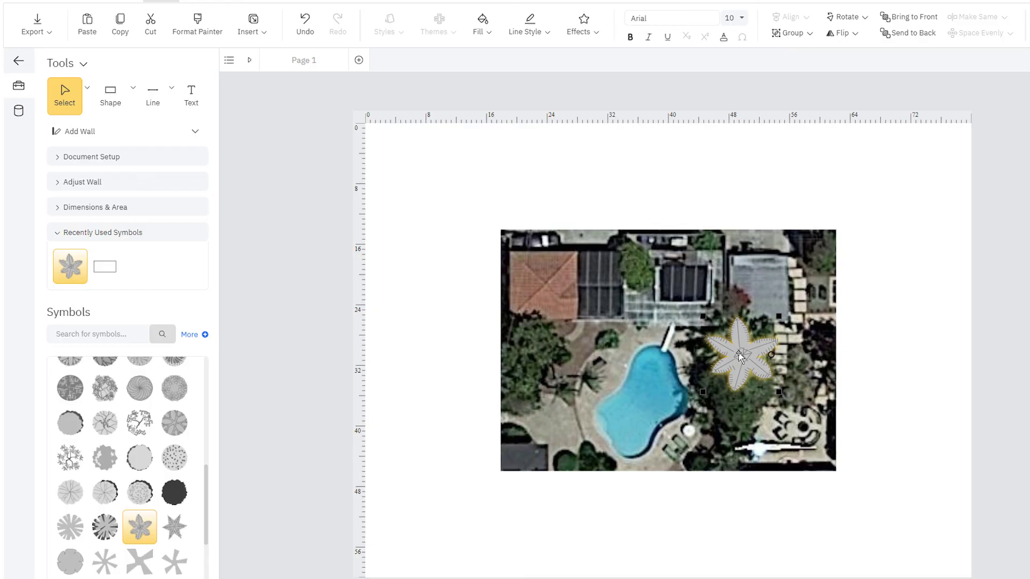
click(488, 34)
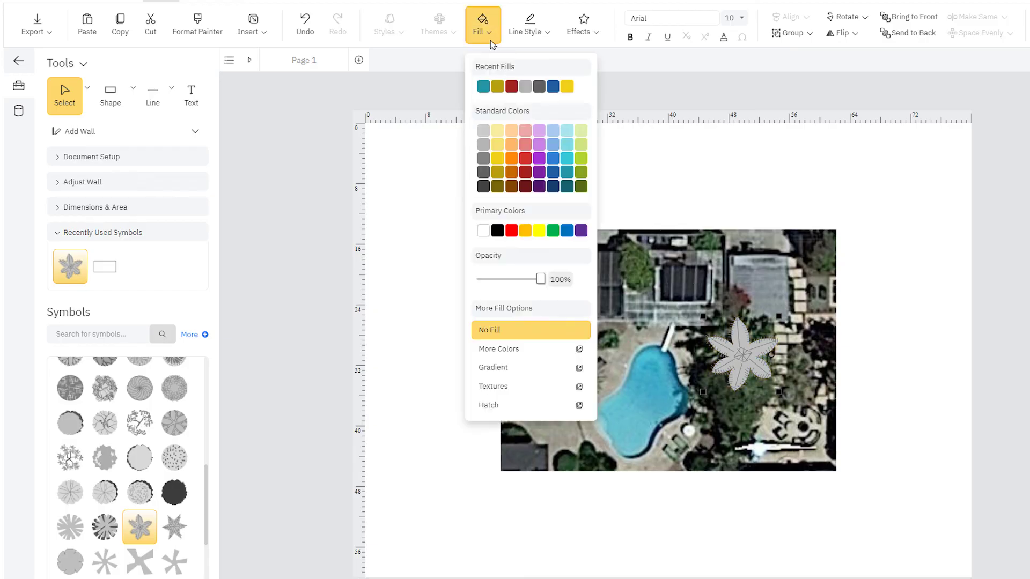
click(580, 186)
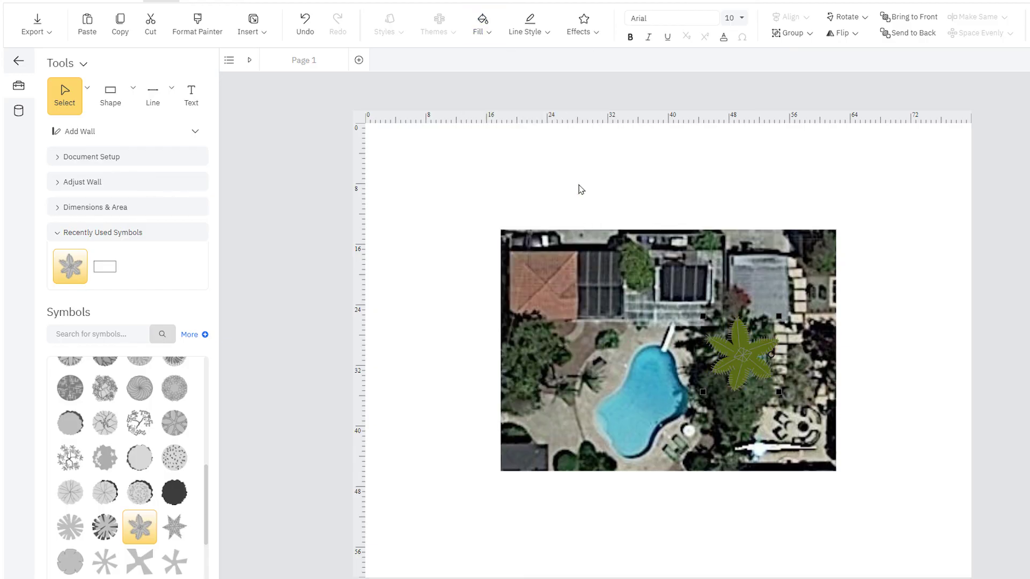